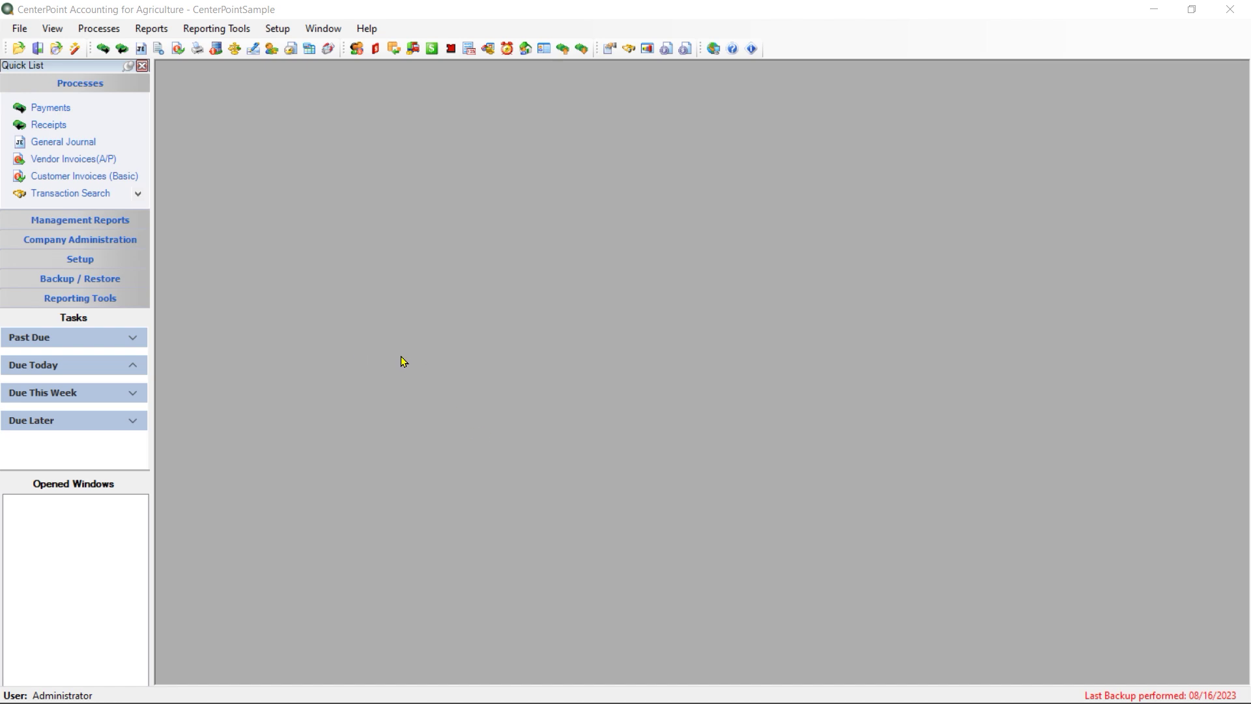
# Open Preferences from the File menu.
pyautogui.click(20, 30)
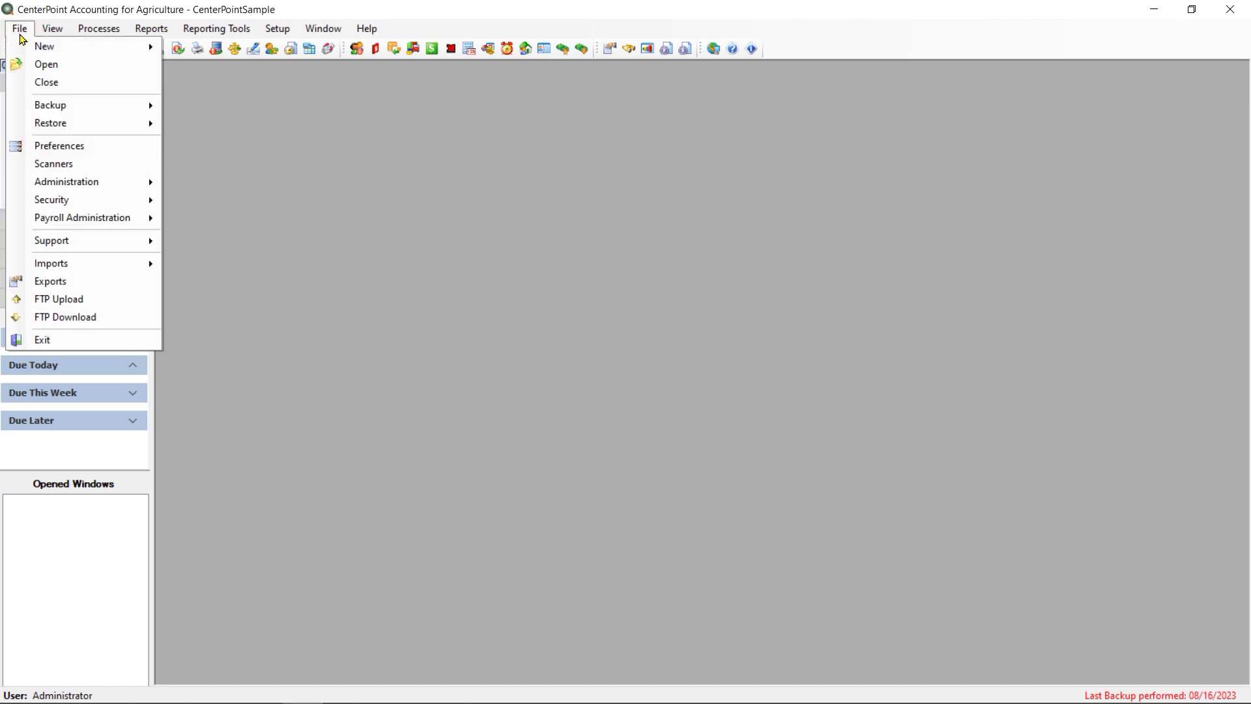
pyautogui.click(65, 155)
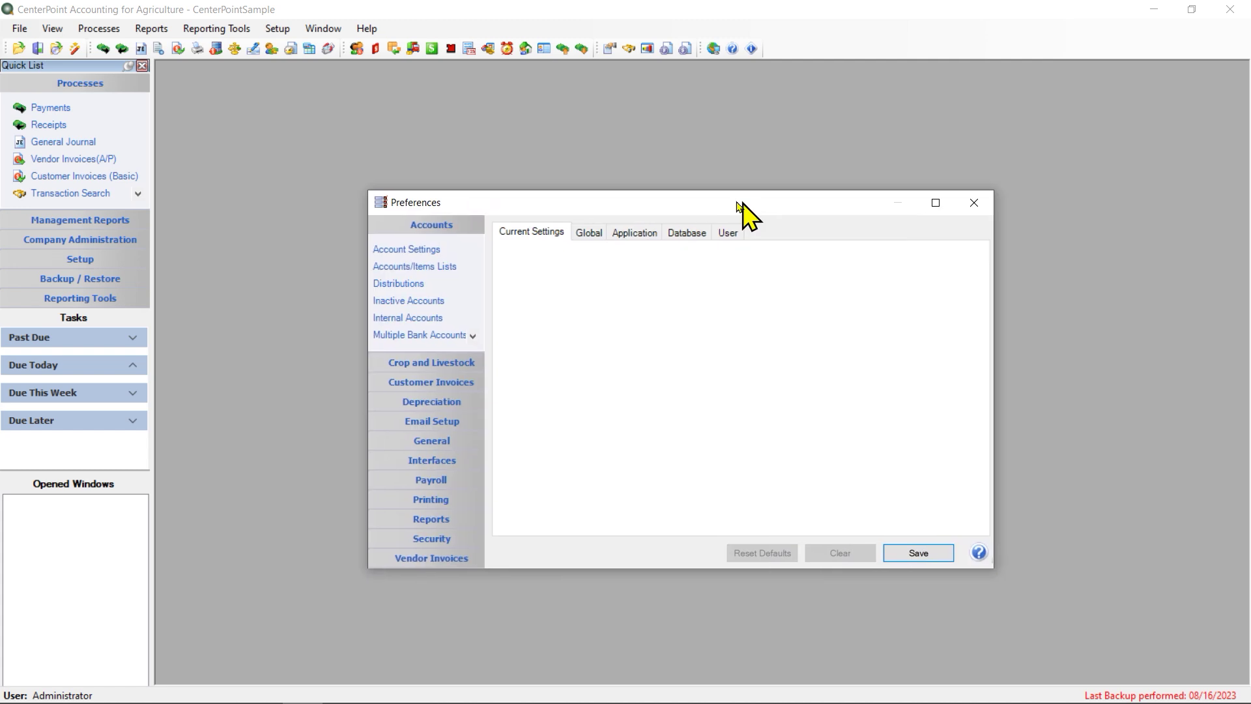
# Check Use Database Security under Security > Database Security and save the preferences.
pyautogui.moveTo(739, 201); pyautogui.dragTo(719, 187)
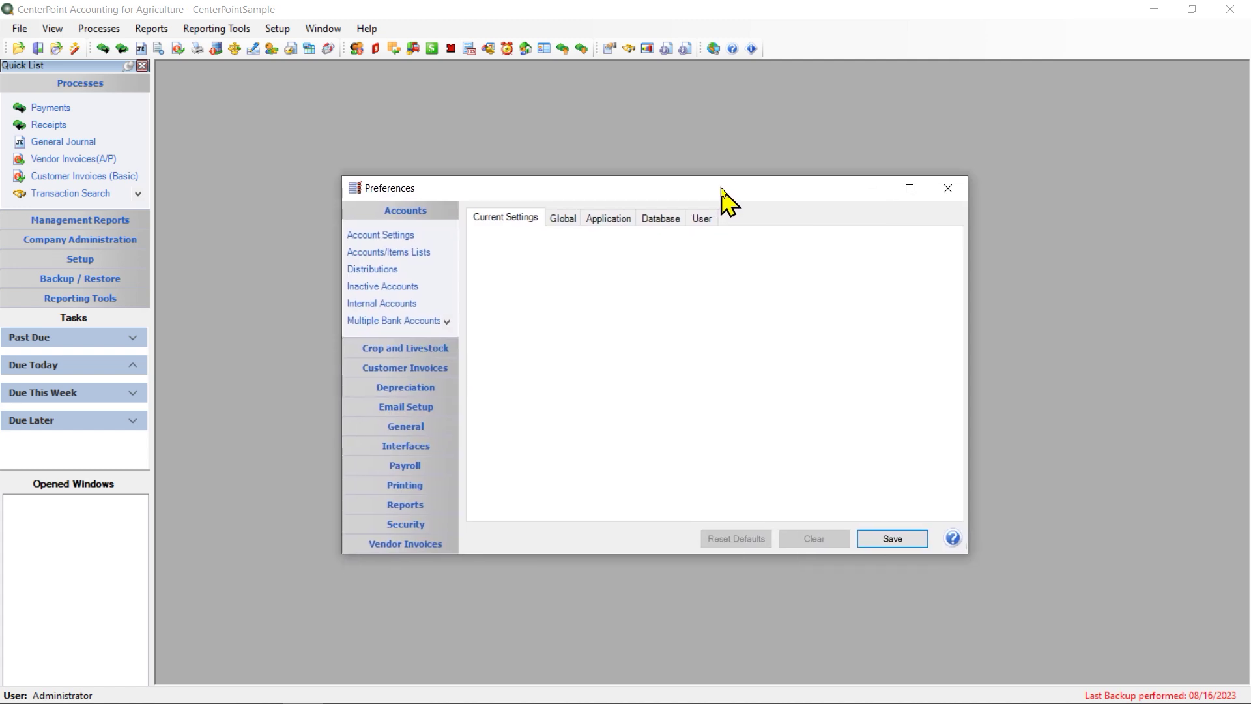
pyautogui.click(418, 525)
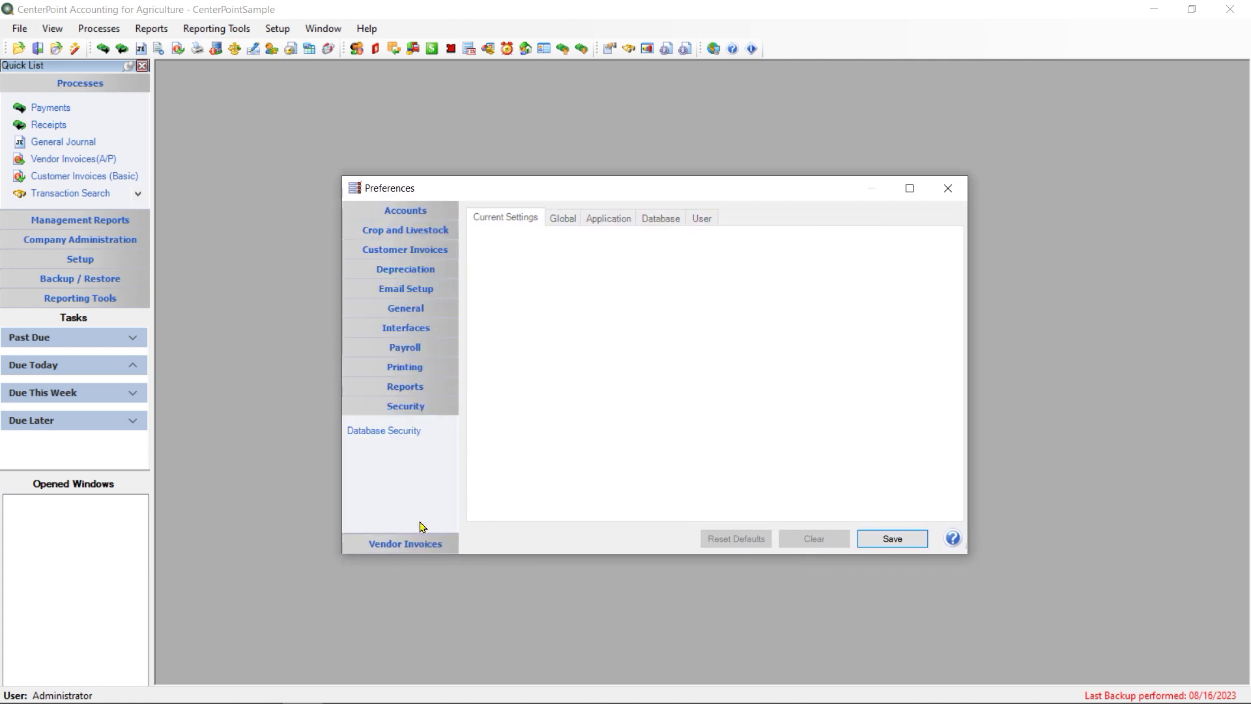
pyautogui.click(379, 432)
pyautogui.click(646, 220)
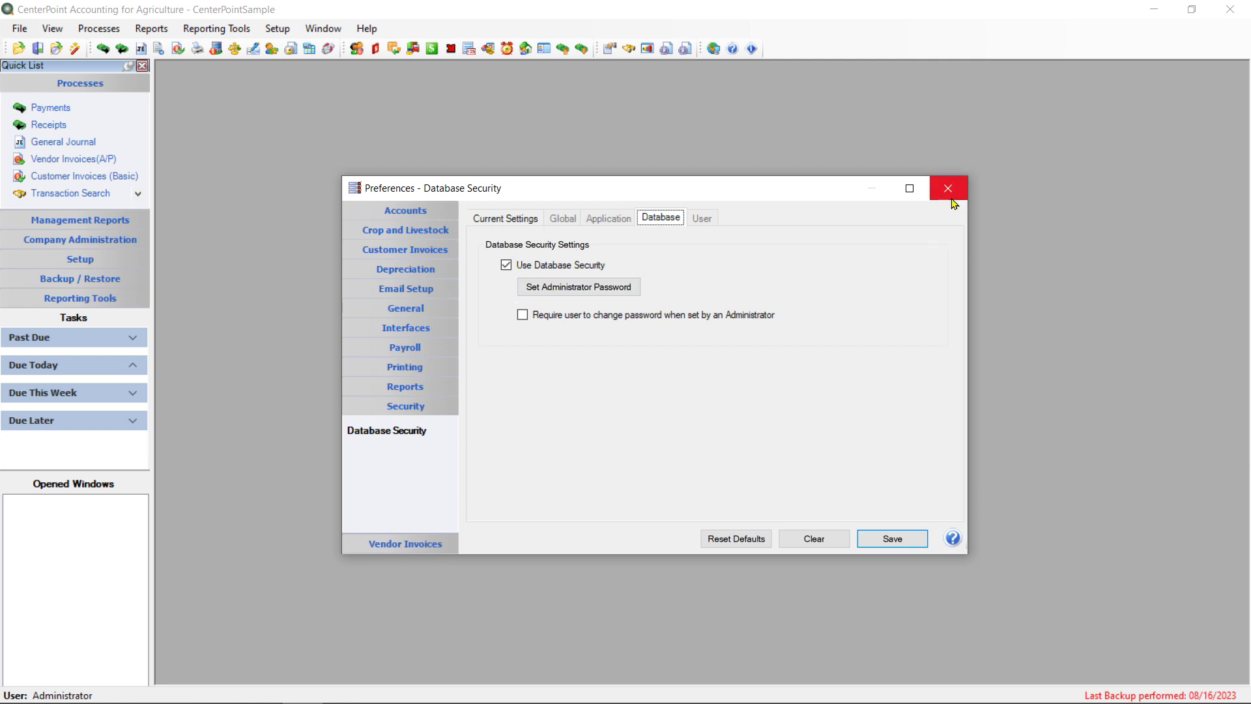
pyautogui.click(905, 540)
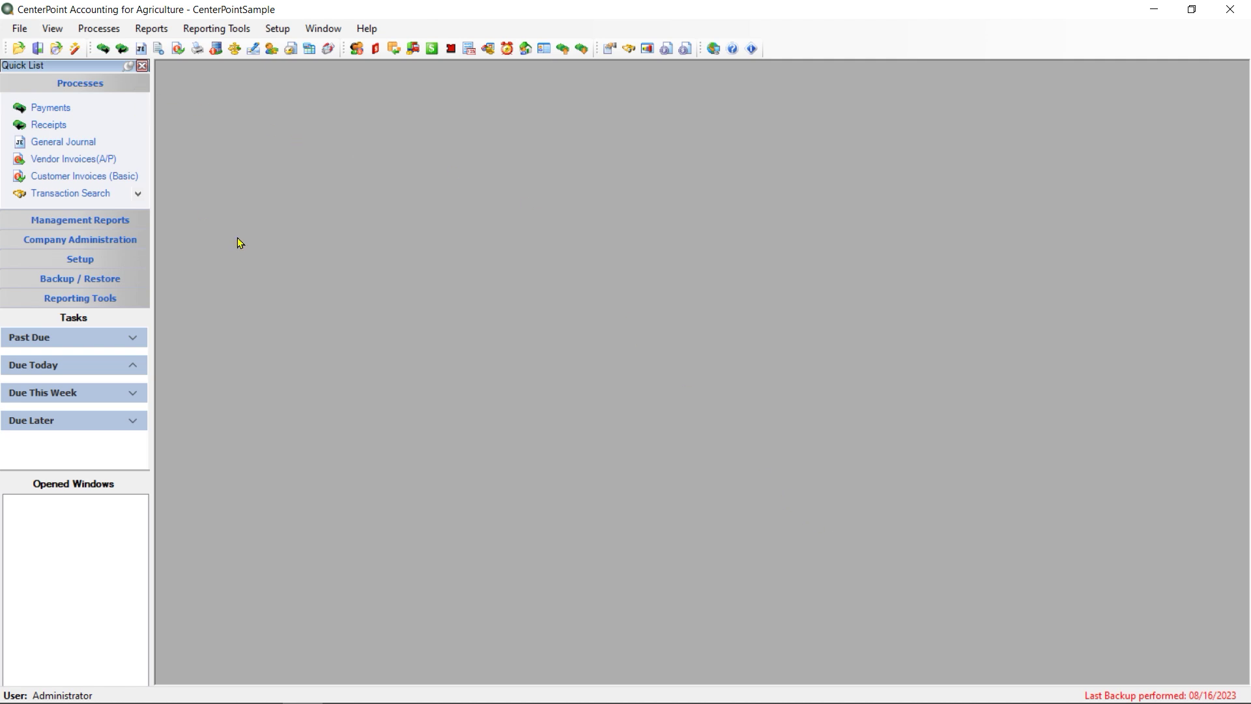
# Reopen the CenterPointSample database and log in with the Administrator password.
pyautogui.click(16, 30)
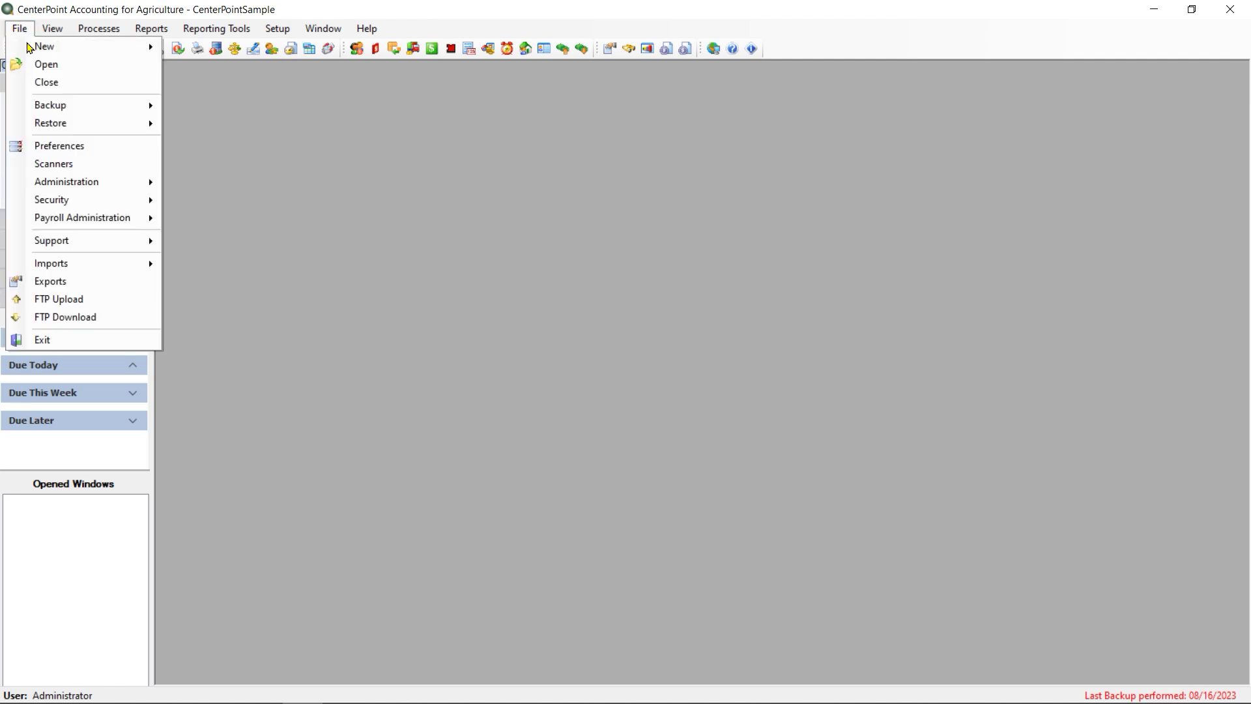
pyautogui.click(41, 61)
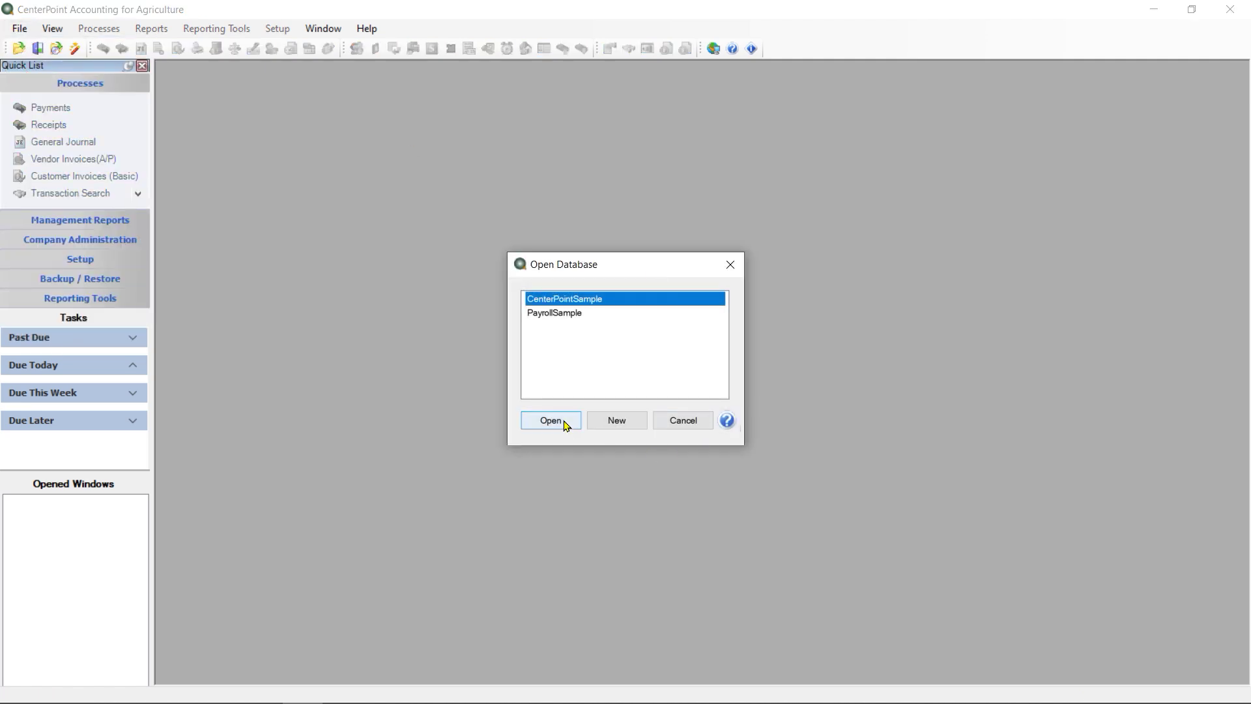
pyautogui.click(558, 421)
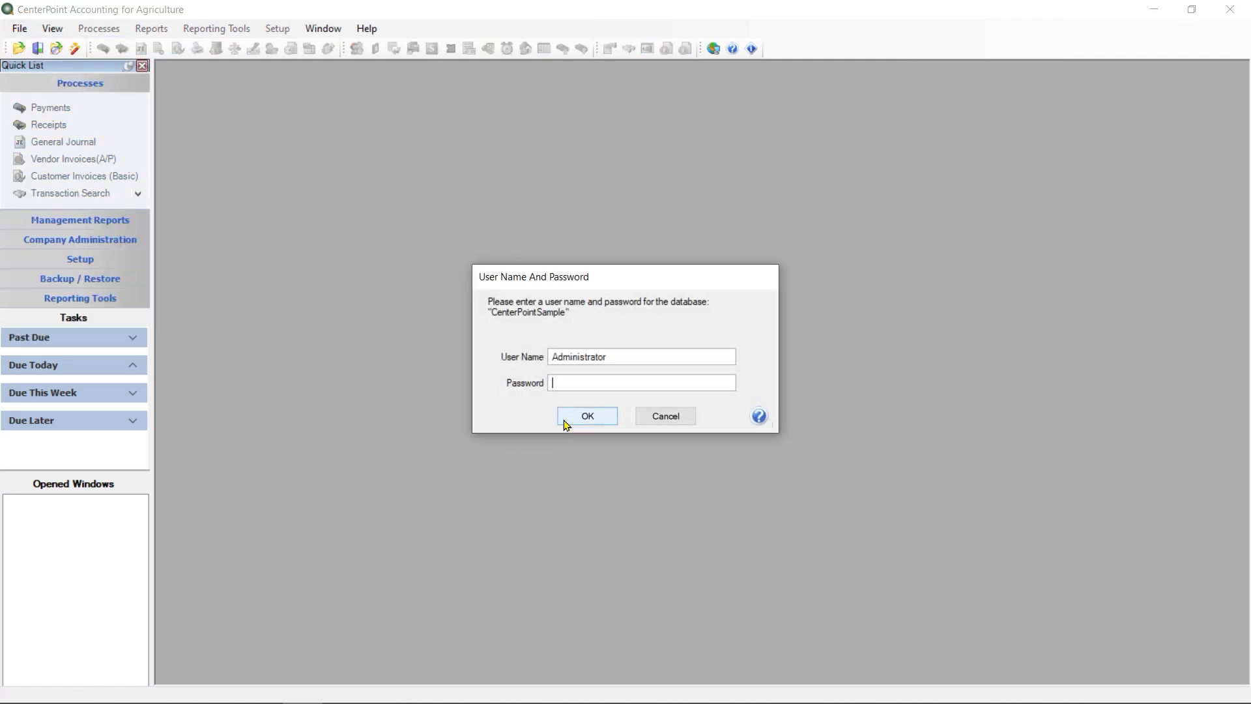
pyautogui.write('*******')
pyautogui.press('Return')
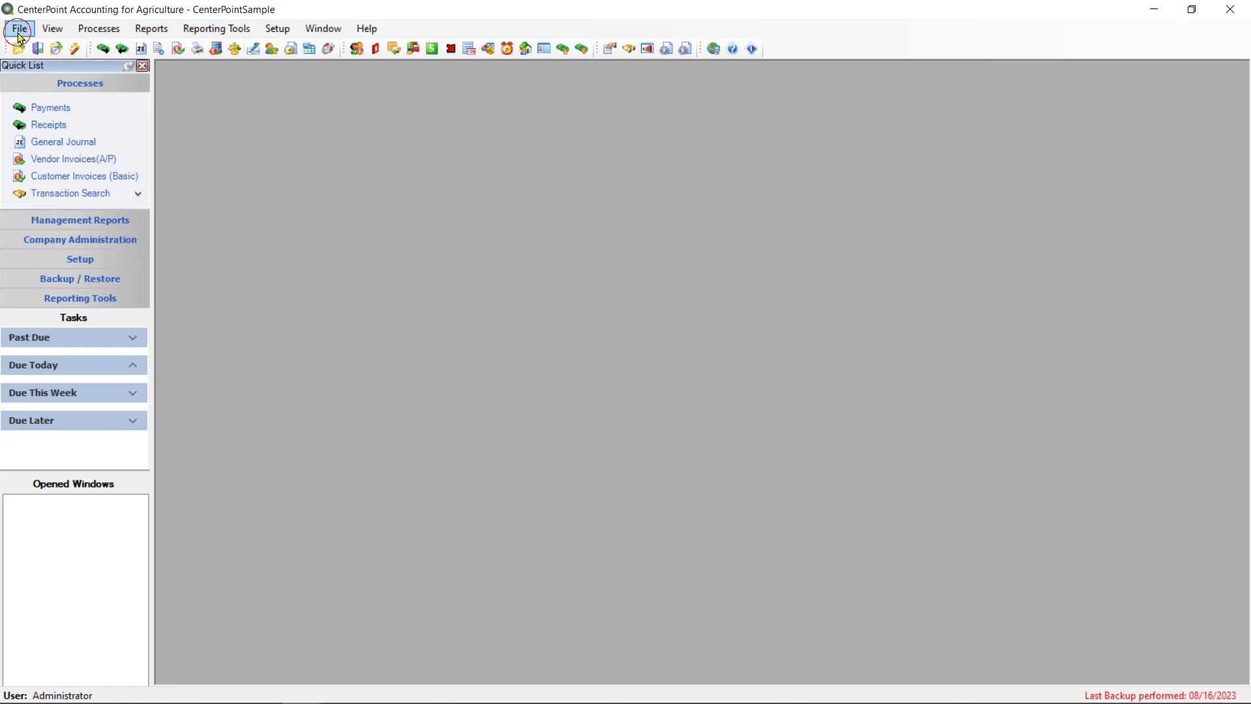
# Show the Database Users list through File > Security > Database Users.
pyautogui.click(20, 34)
pyautogui.moveTo(80, 202)
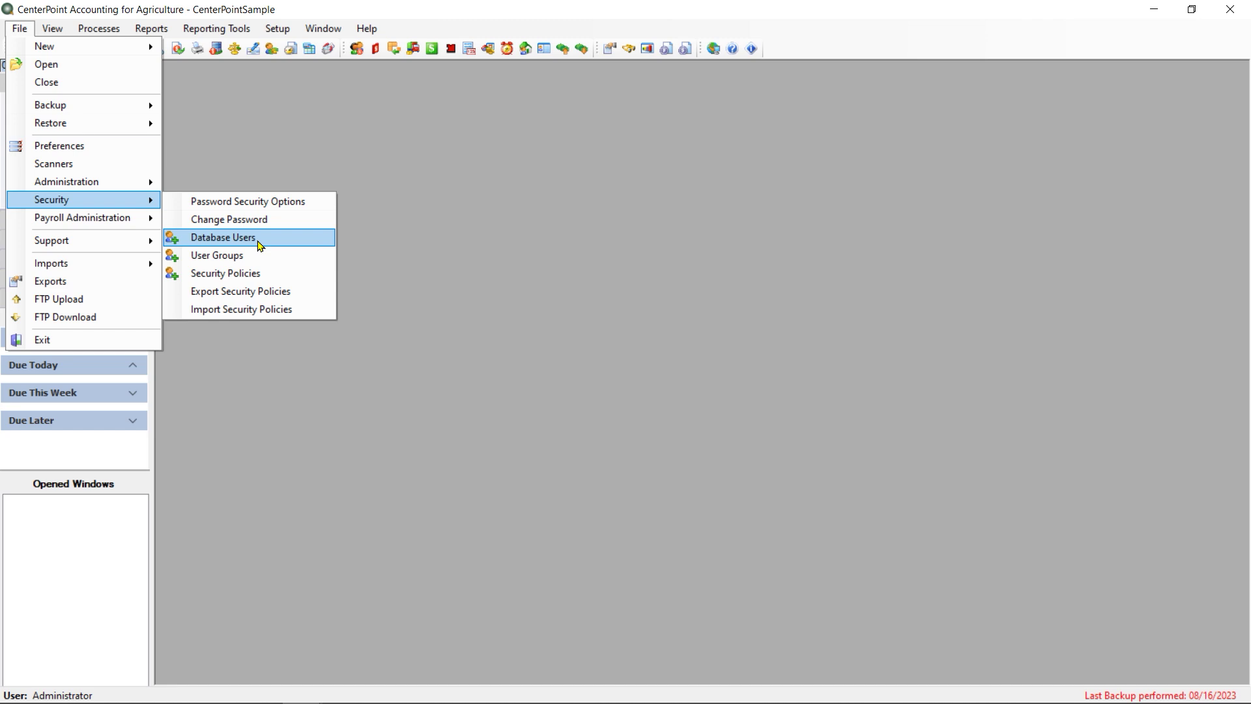
pyautogui.click(258, 241)
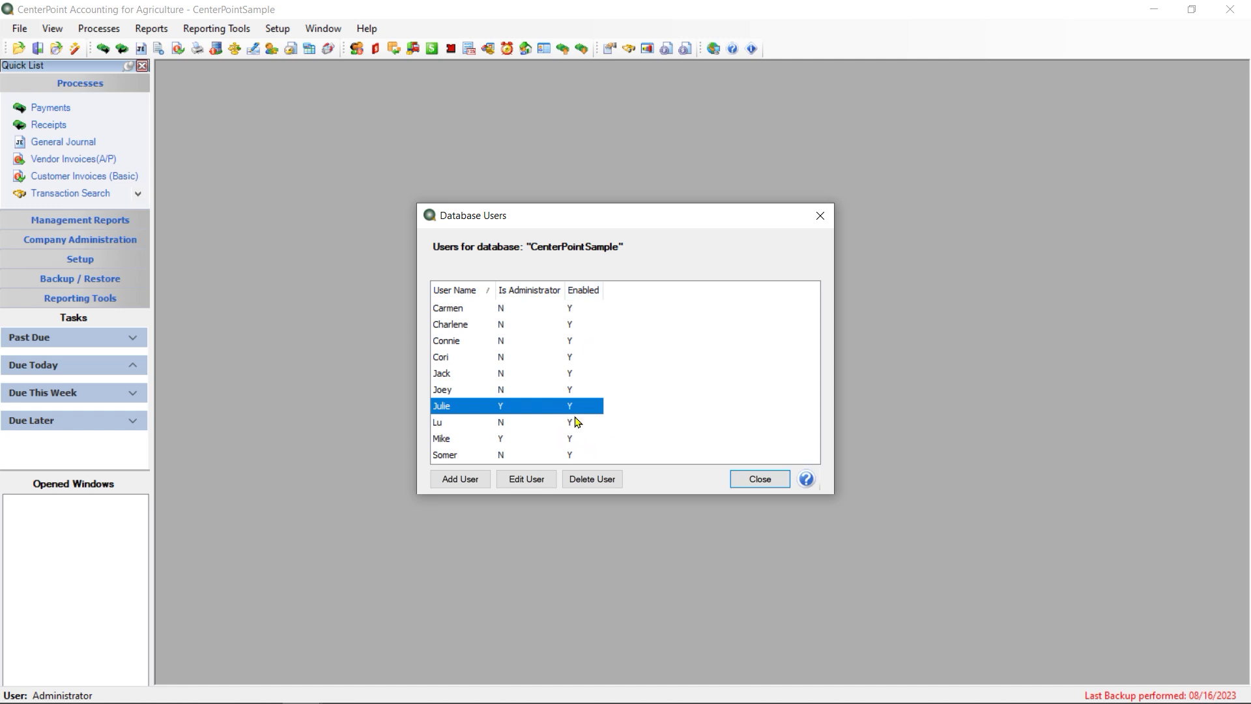
# Check the user list's actions menu, then start a new user with Add User.
pyautogui.rightClick(667, 337)
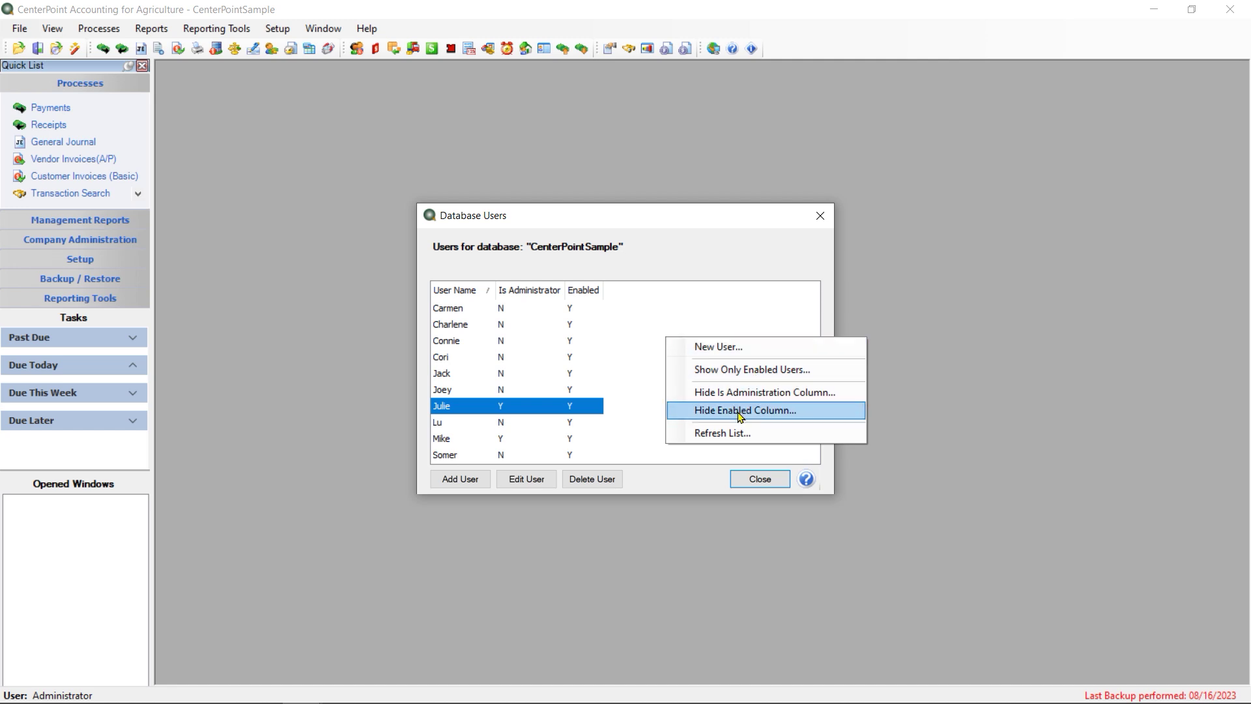
pyautogui.click(697, 301)
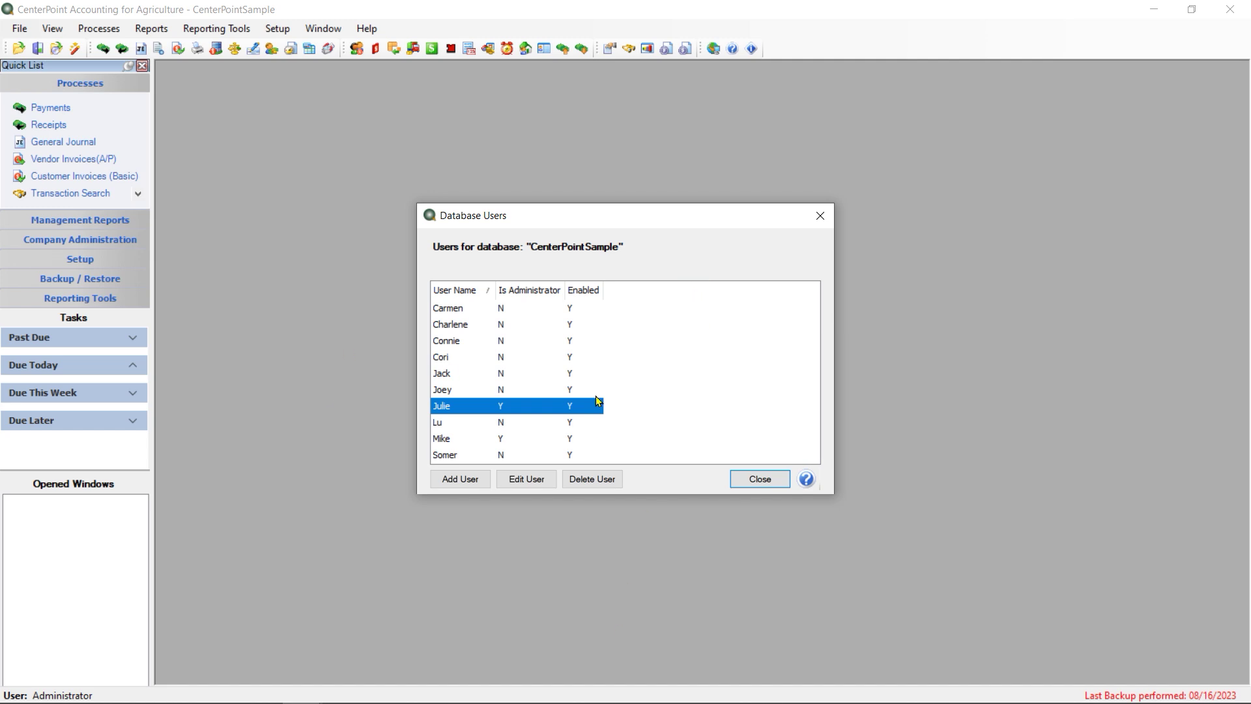
pyautogui.click(460, 480)
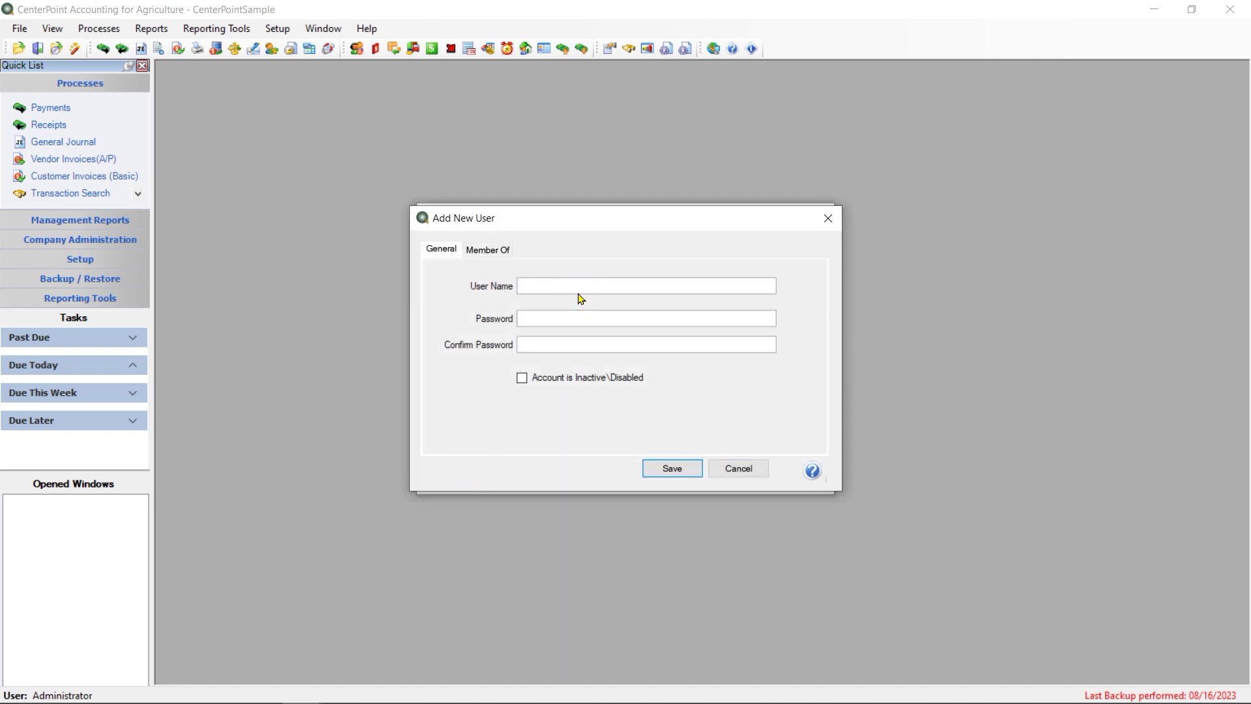
# Enter the new user's name, then type the password and confirm it.
pyautogui.write('Brian')
pyautogui.press('Tab')
pyautogui.write('*********')
pyautogui.press('Tab')
pyautogui.write('*********')
# Add the new user to the CP Farms AP and Payroll groups and save the user.
pyautogui.click(489, 250)
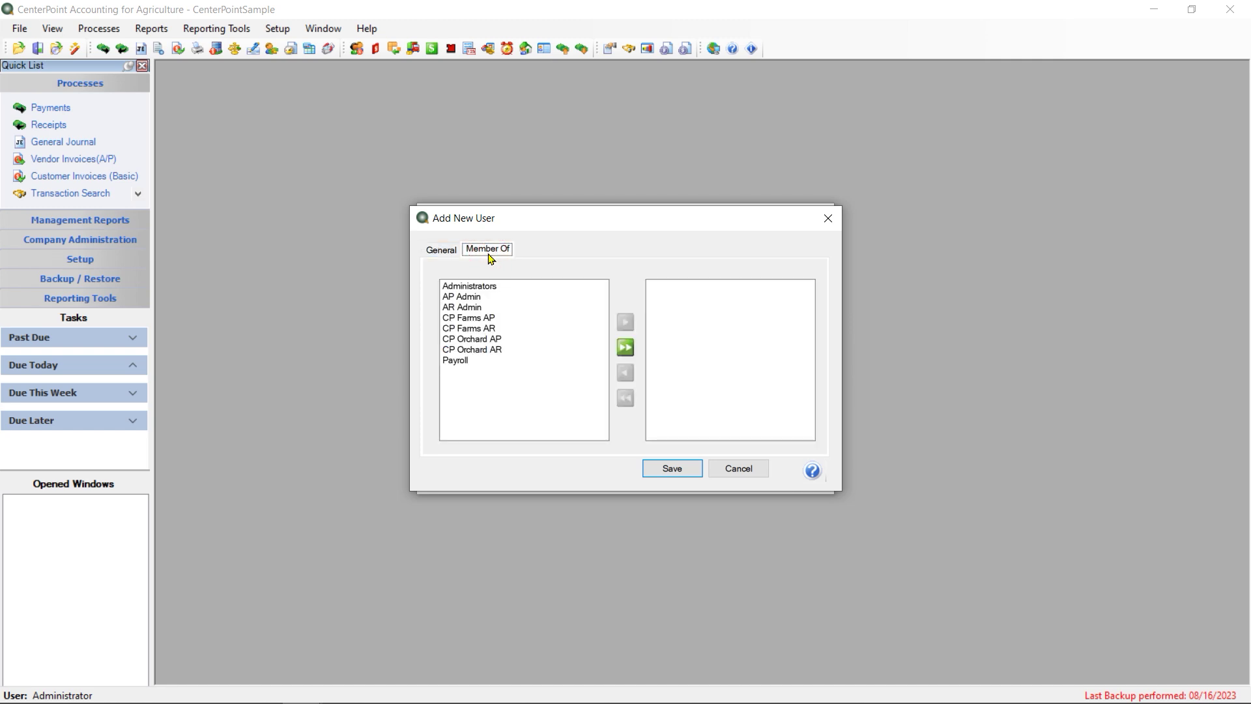
pyautogui.click(482, 319)
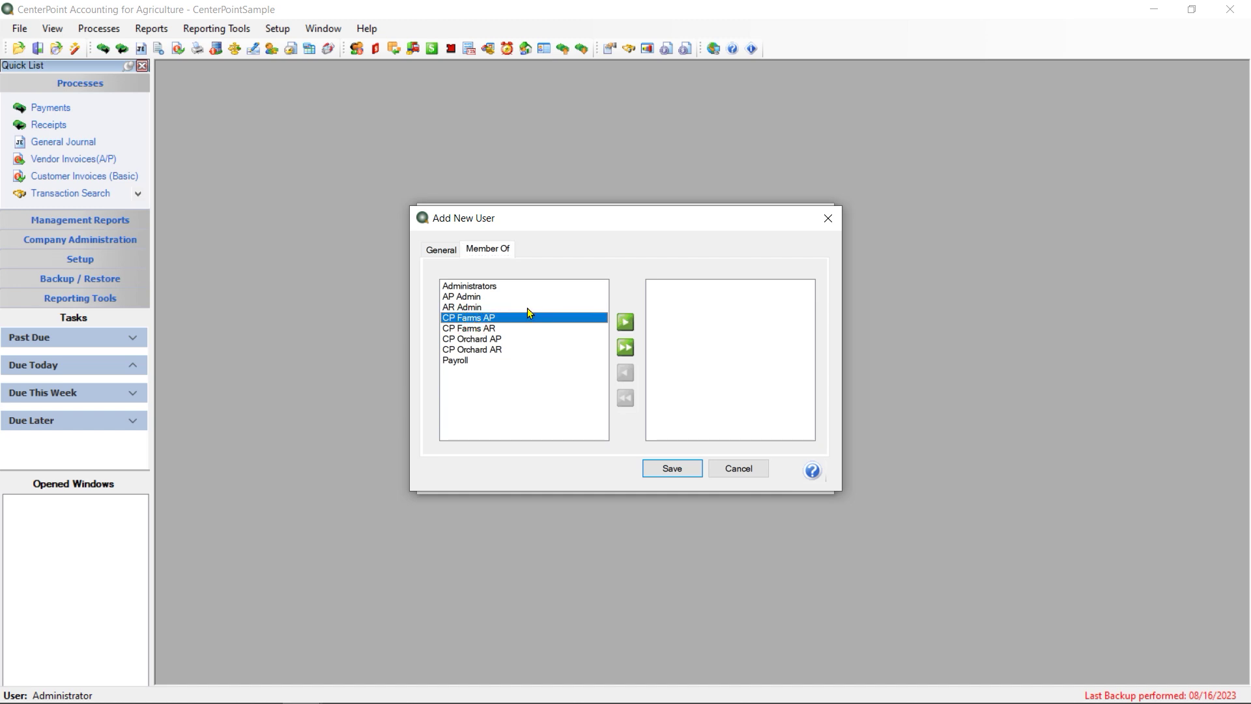
pyautogui.click(625, 323)
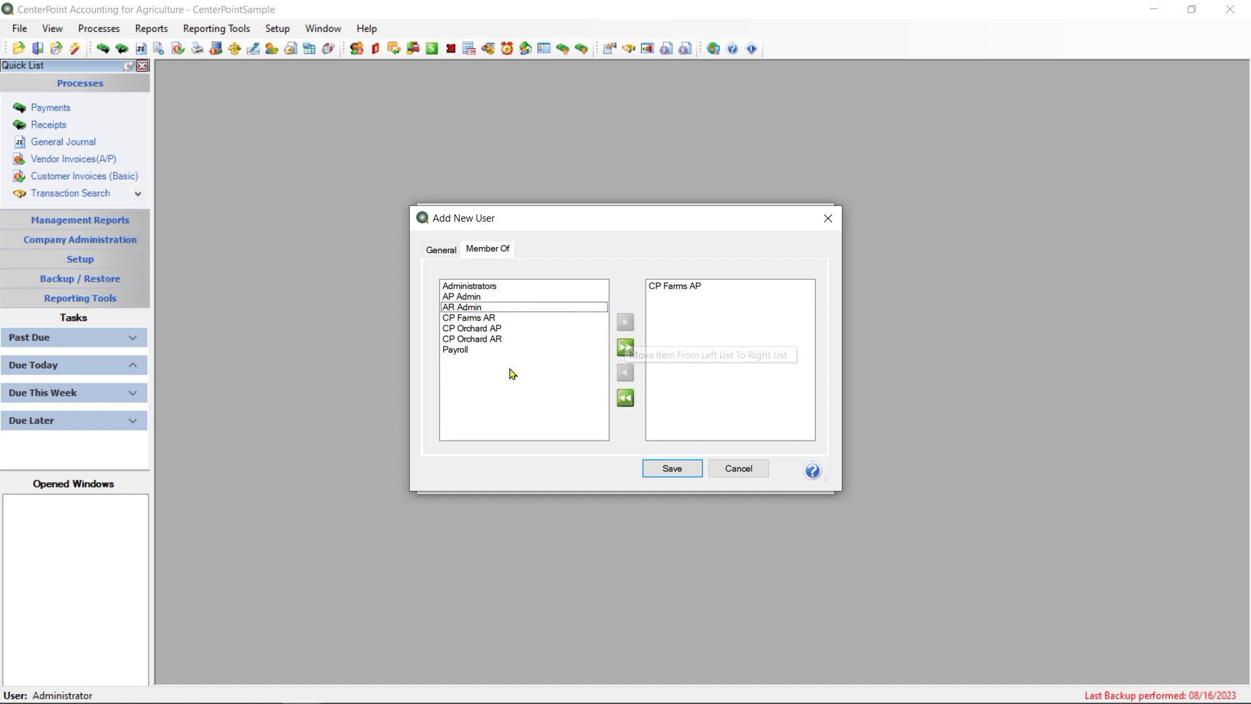
pyautogui.click(455, 350)
pyautogui.click(625, 325)
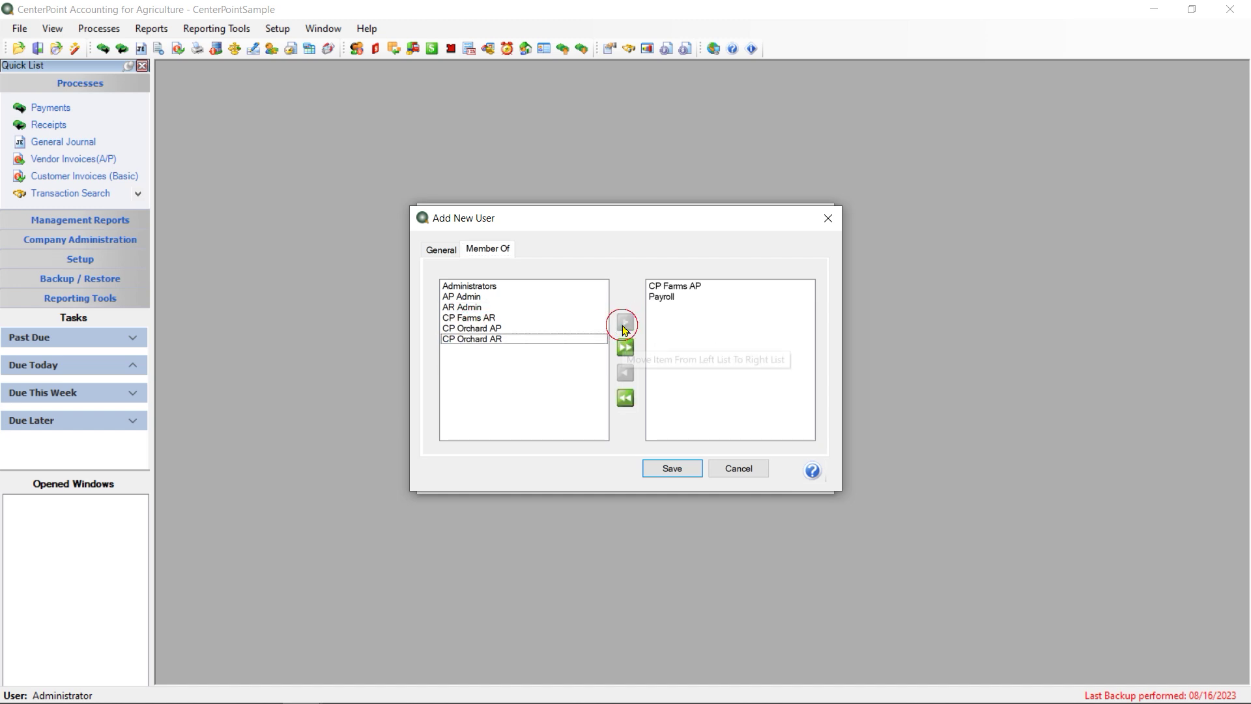
pyautogui.click(676, 476)
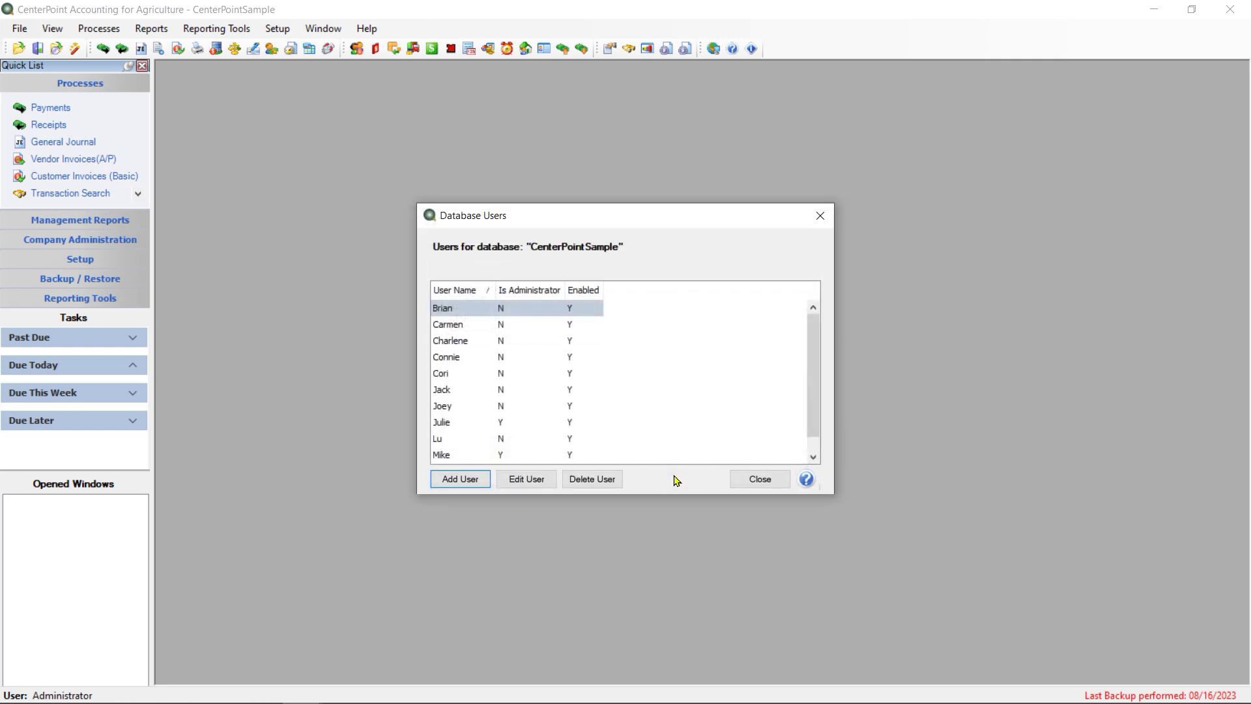
# Select another existing user in the list and bring up its actions menu.
pyautogui.click(486, 342)
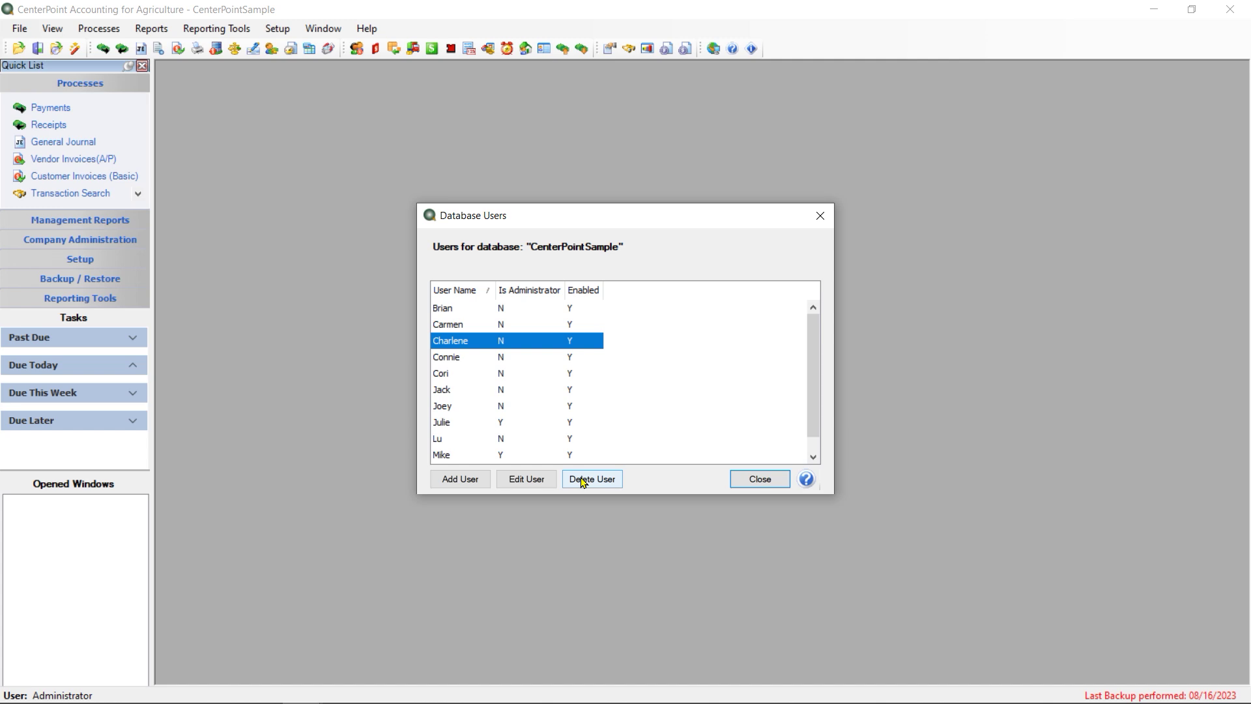
pyautogui.rightClick(548, 343)
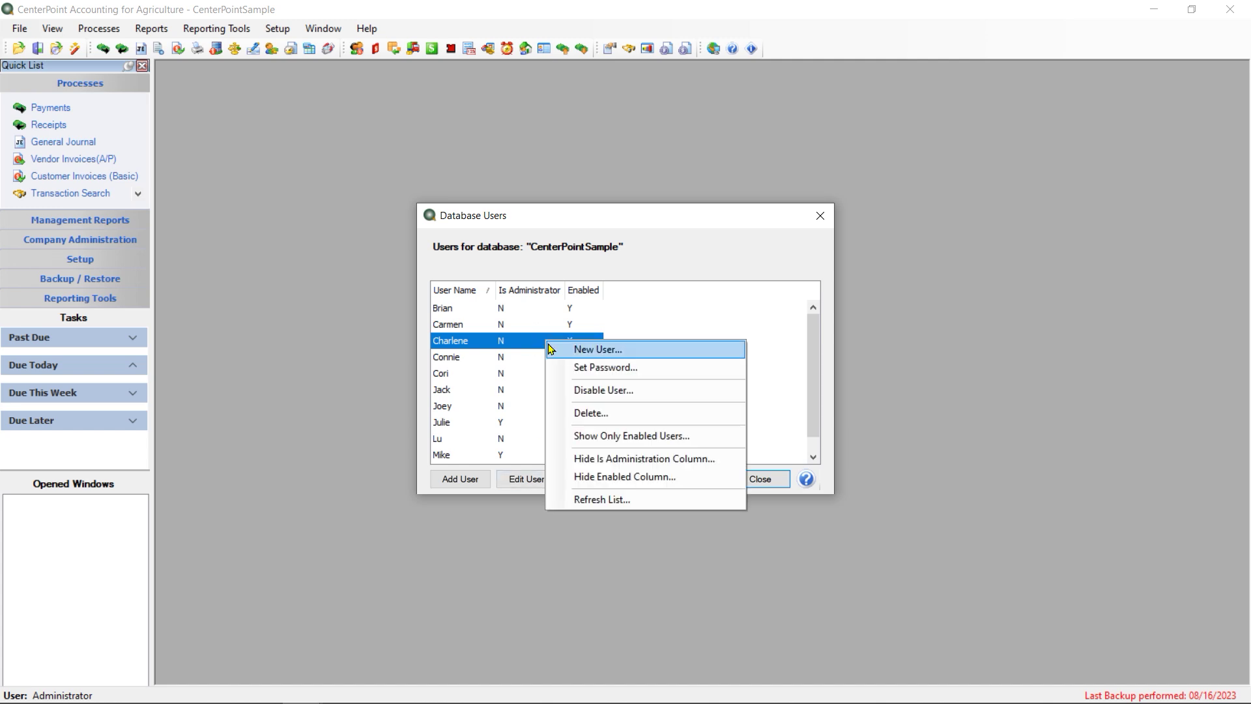
# Choose Disable User for the third user so its Enabled column shows N.
pyautogui.click(604, 391)
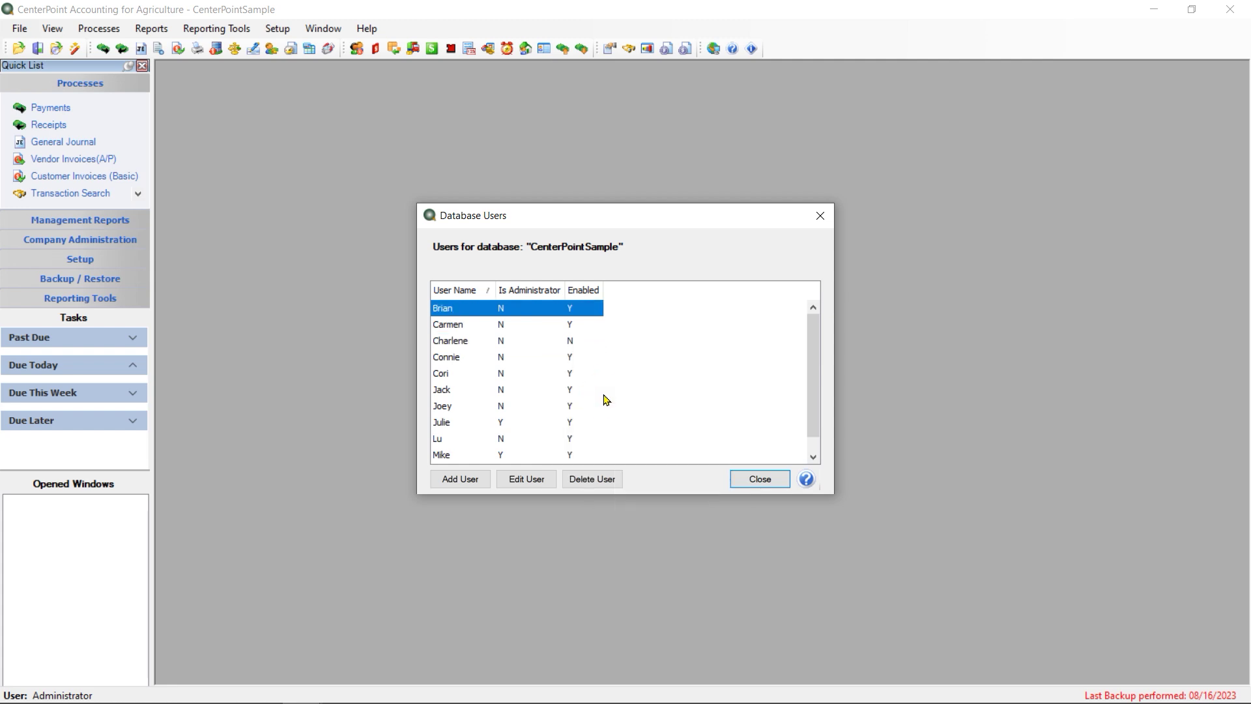
pyautogui.click(522, 345)
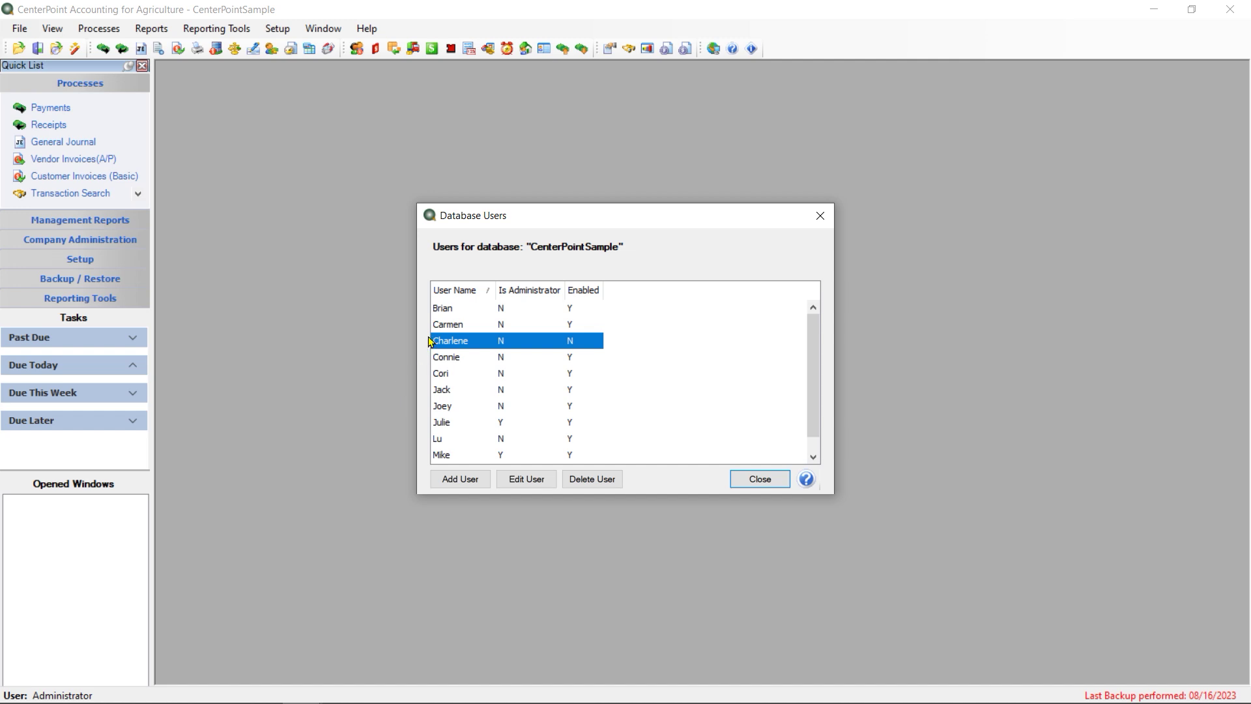
# Choose Enable User for the disabled third user, restoring its Enabled column to Y.
pyautogui.rightClick(557, 346)
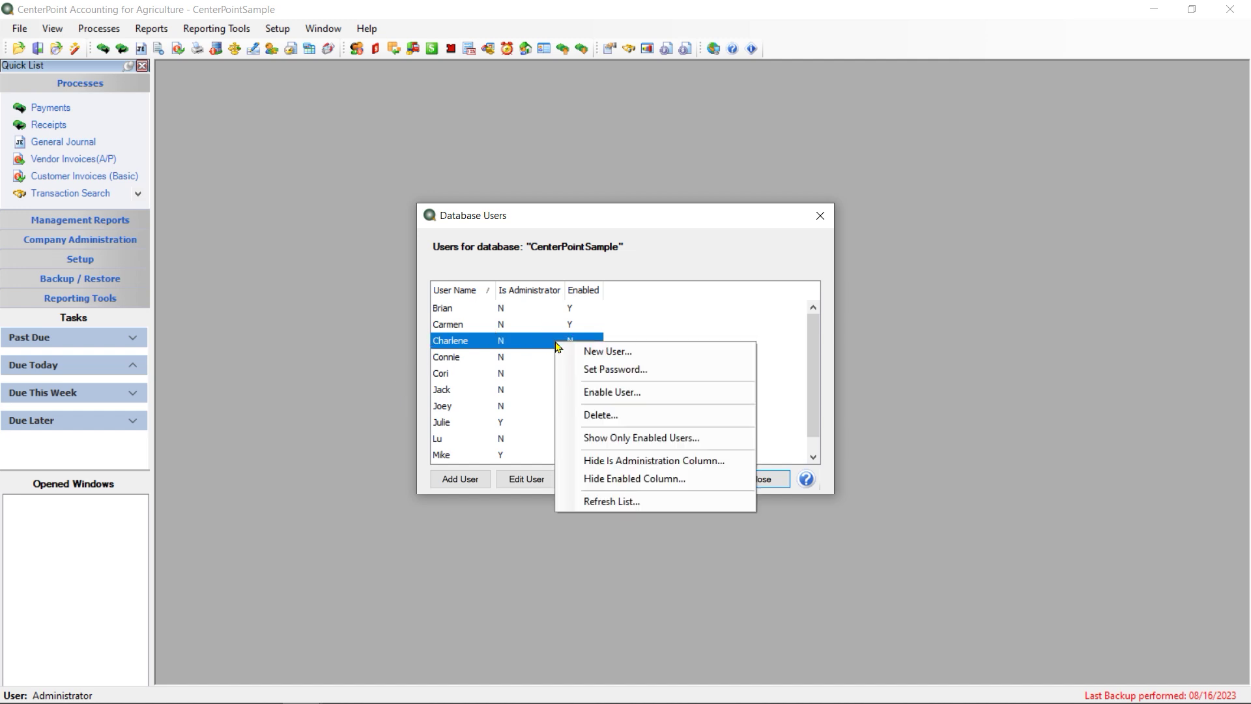
pyautogui.click(597, 392)
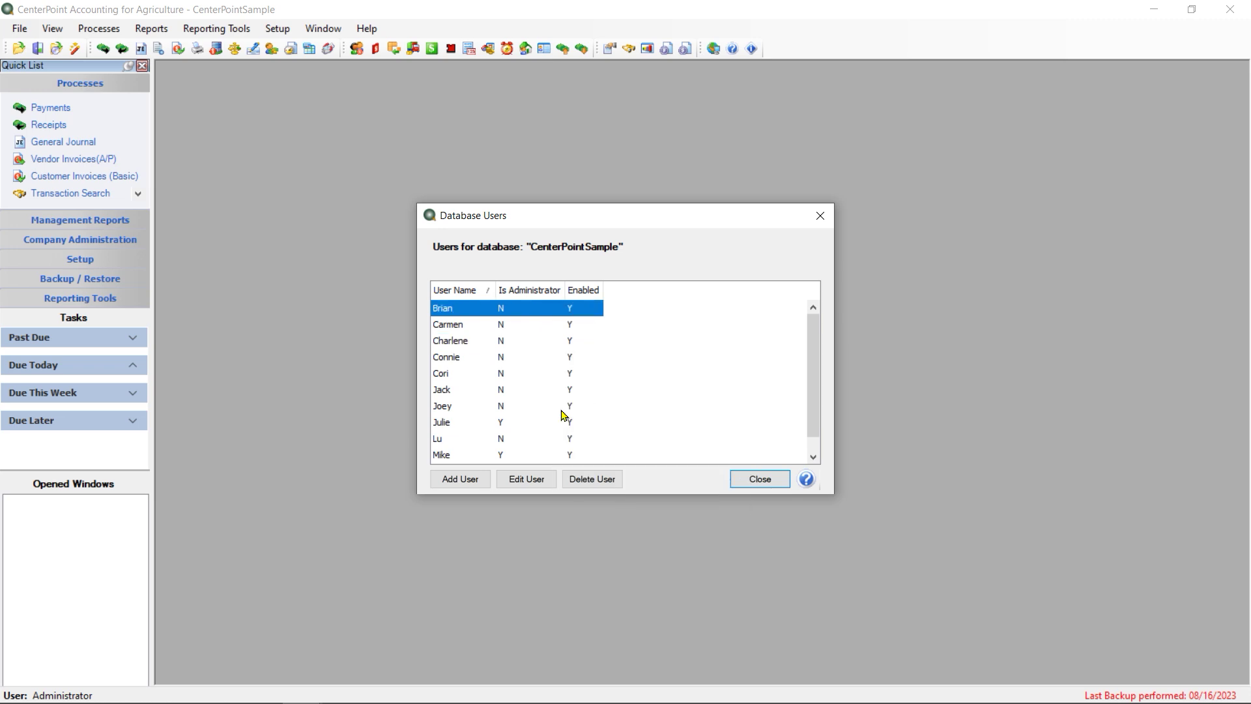
pyautogui.click(458, 347)
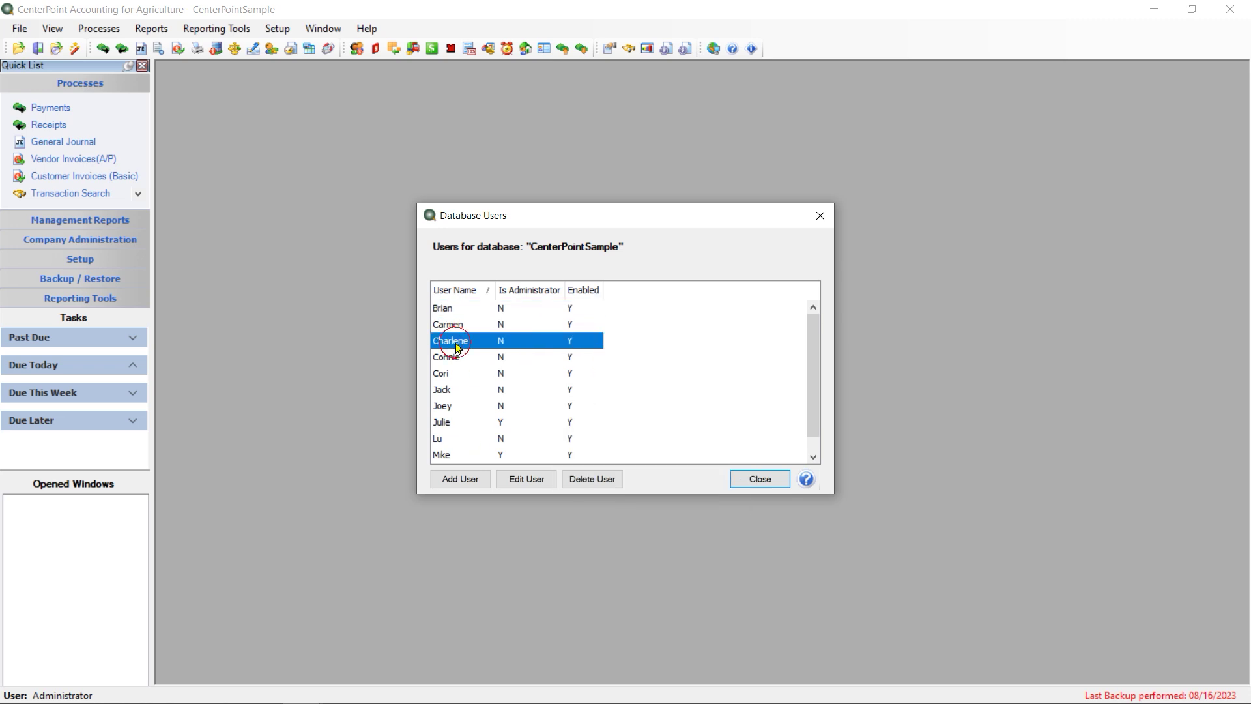
pyautogui.rightClick(527, 346)
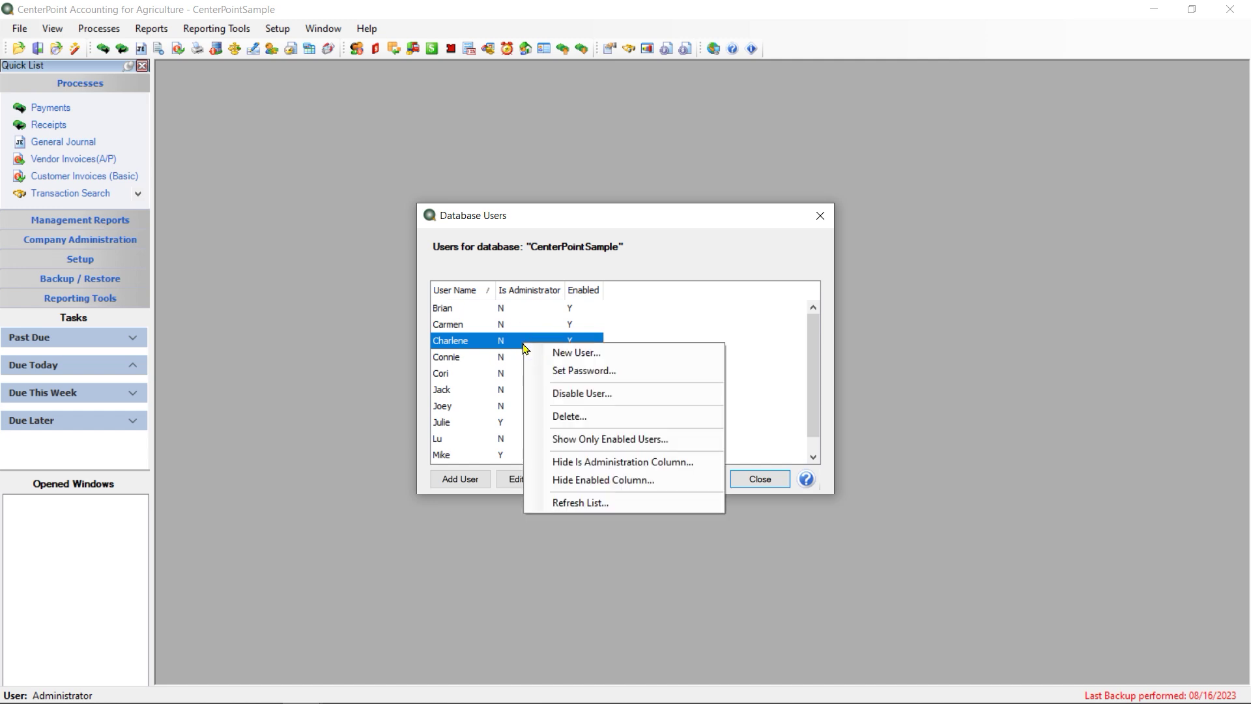
# Set and confirm a new password for the third user, then bring up the first user's Edit User form.
pyautogui.click(566, 372)
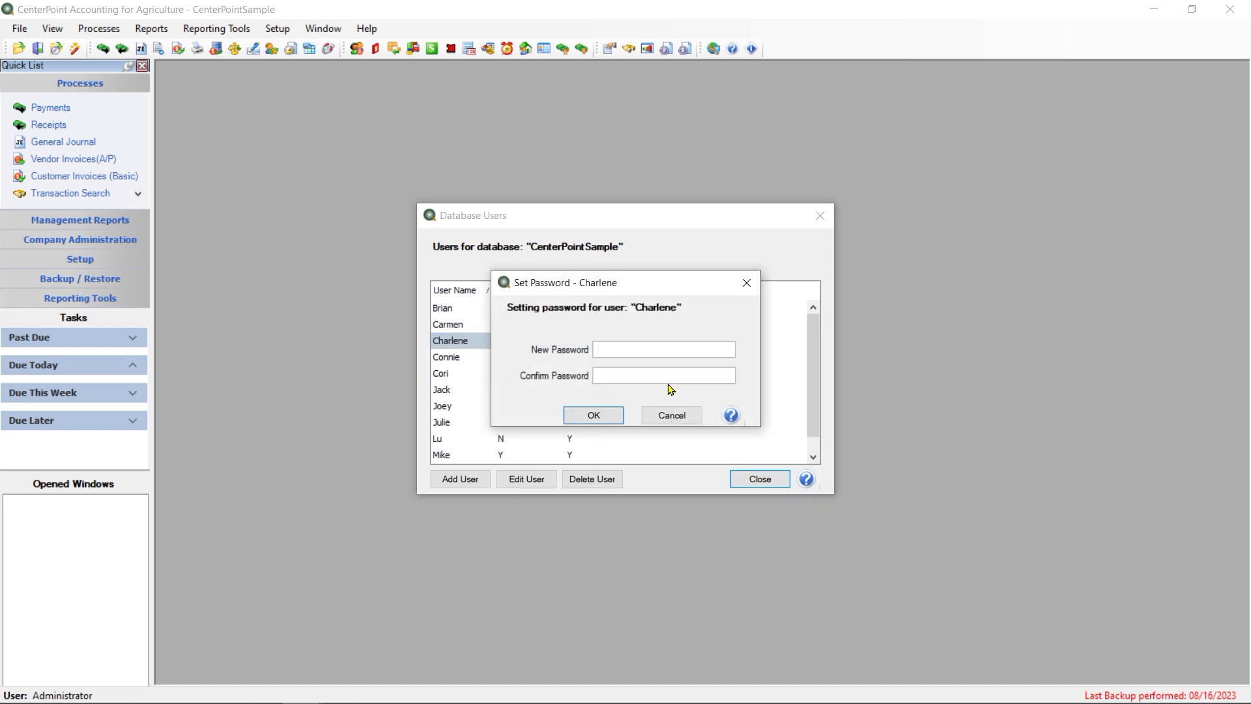
pyautogui.write('***')
pyautogui.click(613, 384)
pyautogui.write('*********')
pyautogui.press('Return')
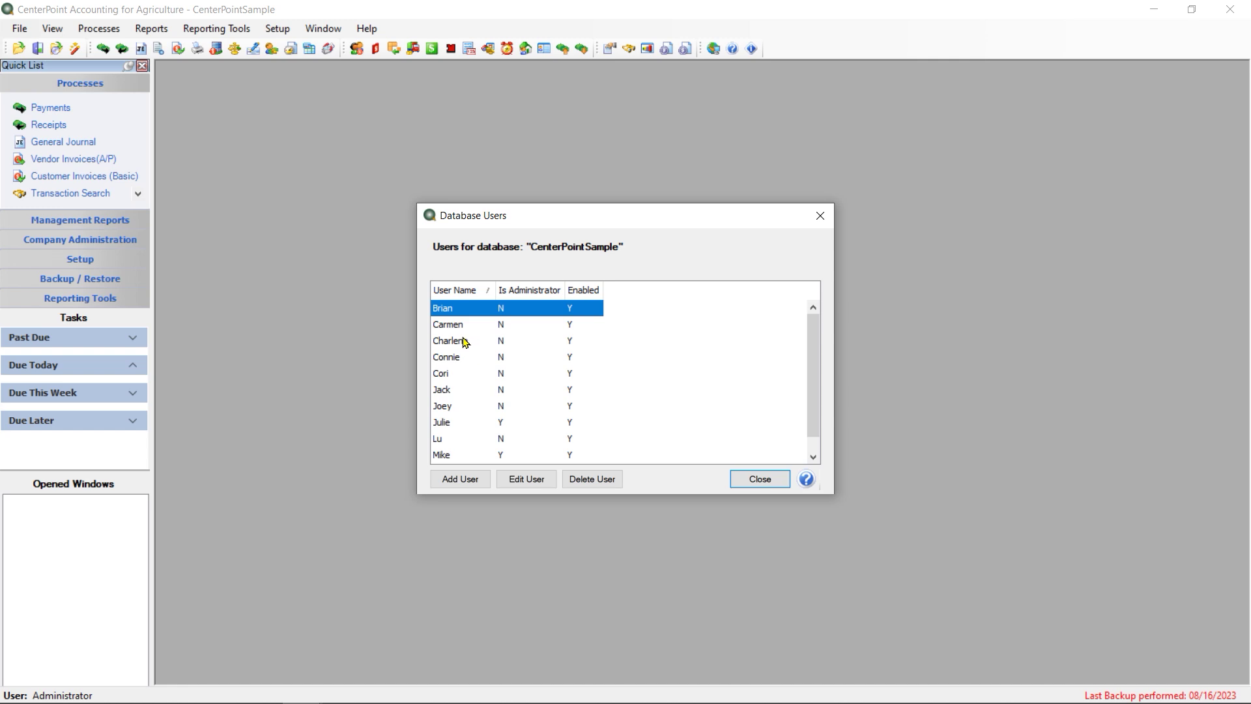
pyautogui.click(541, 481)
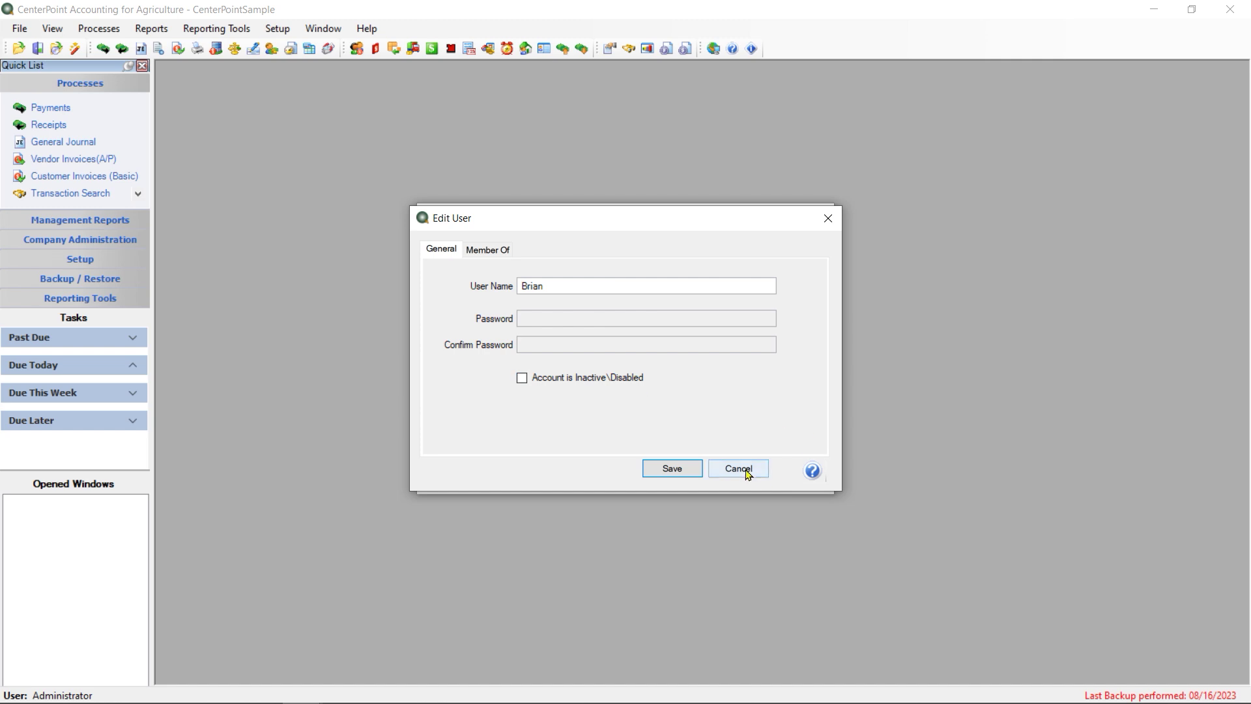
# Cancel the first user's Edit User form, leaving the account unchanged.
pyautogui.click(734, 473)
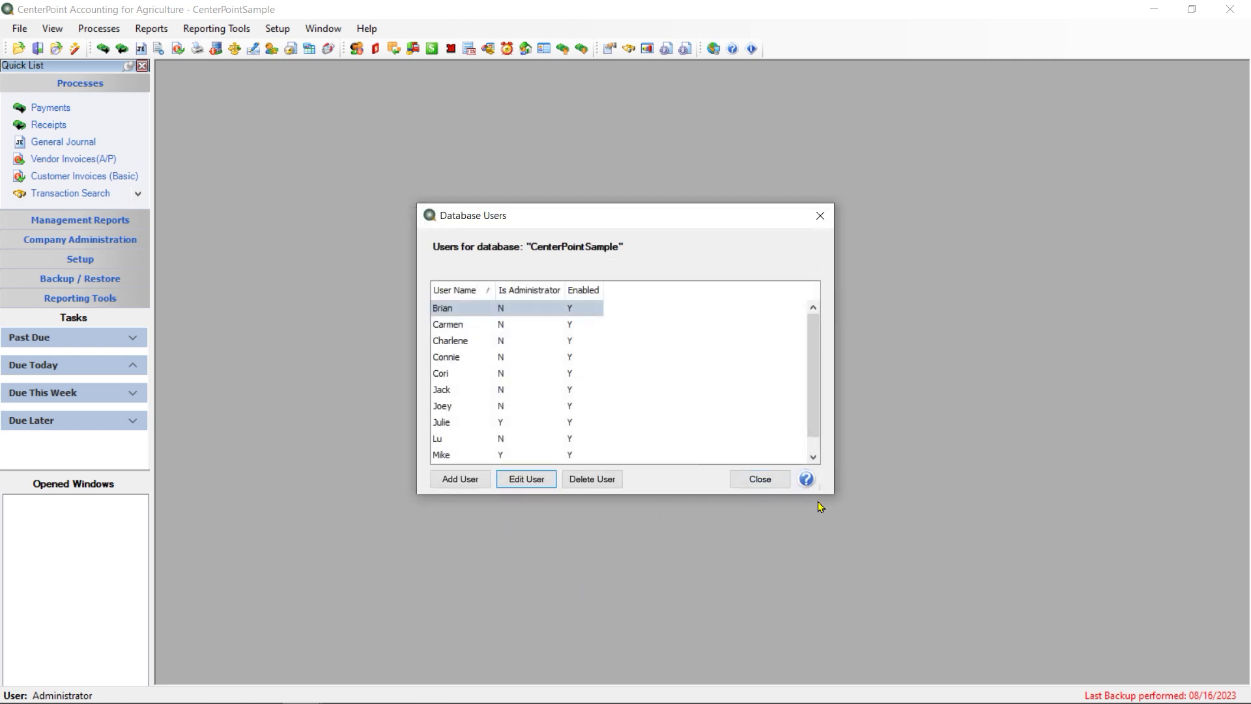
# Close the Database Users list and open Report Selection from the Reports menu.
pyautogui.click(758, 481)
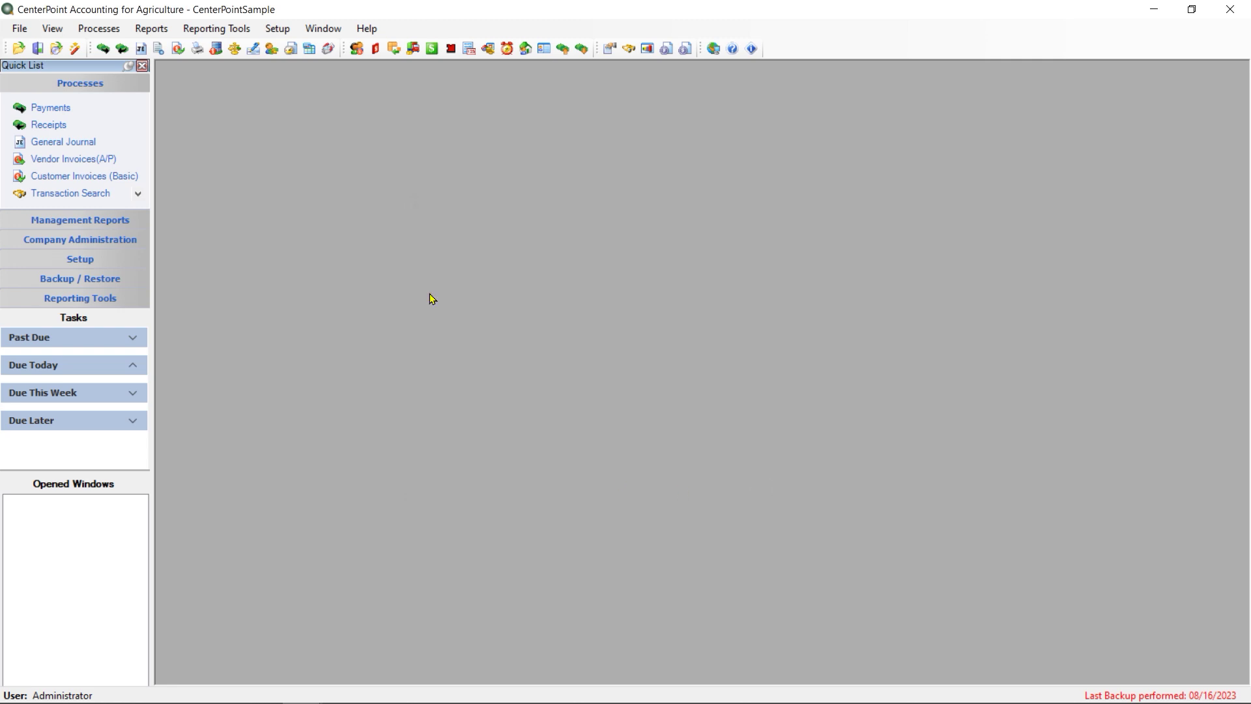
pyautogui.click(149, 29)
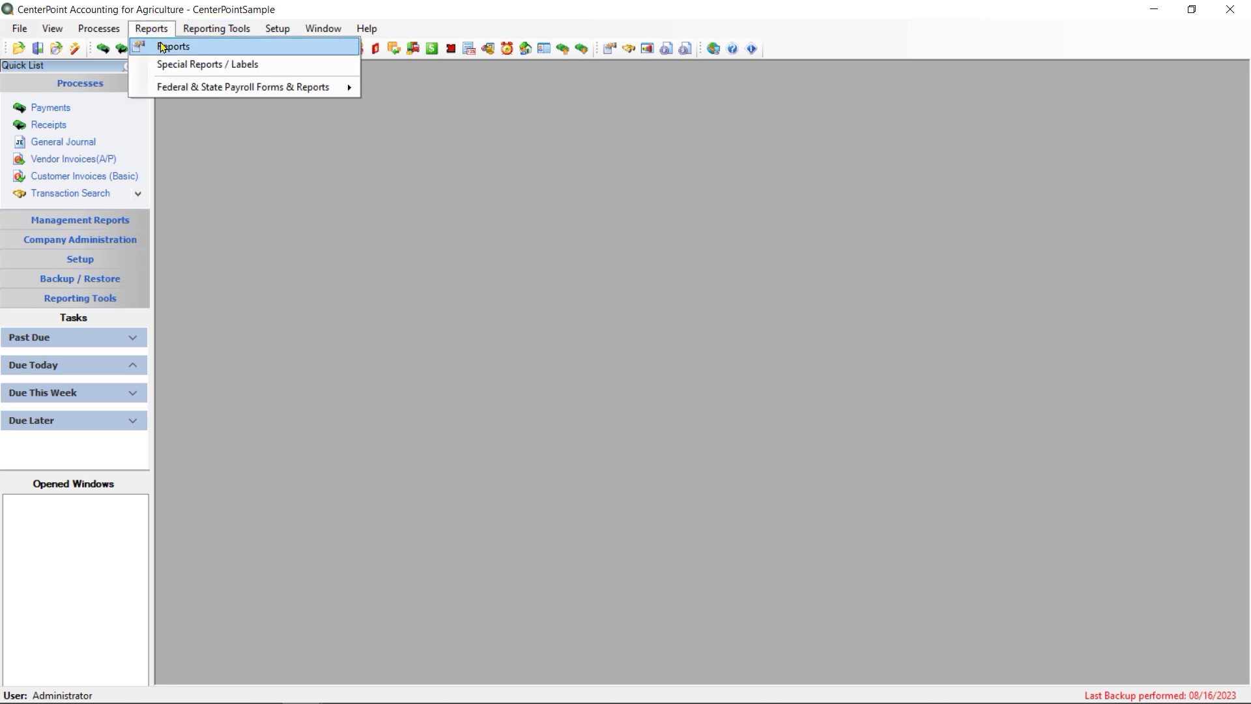
pyautogui.click(167, 48)
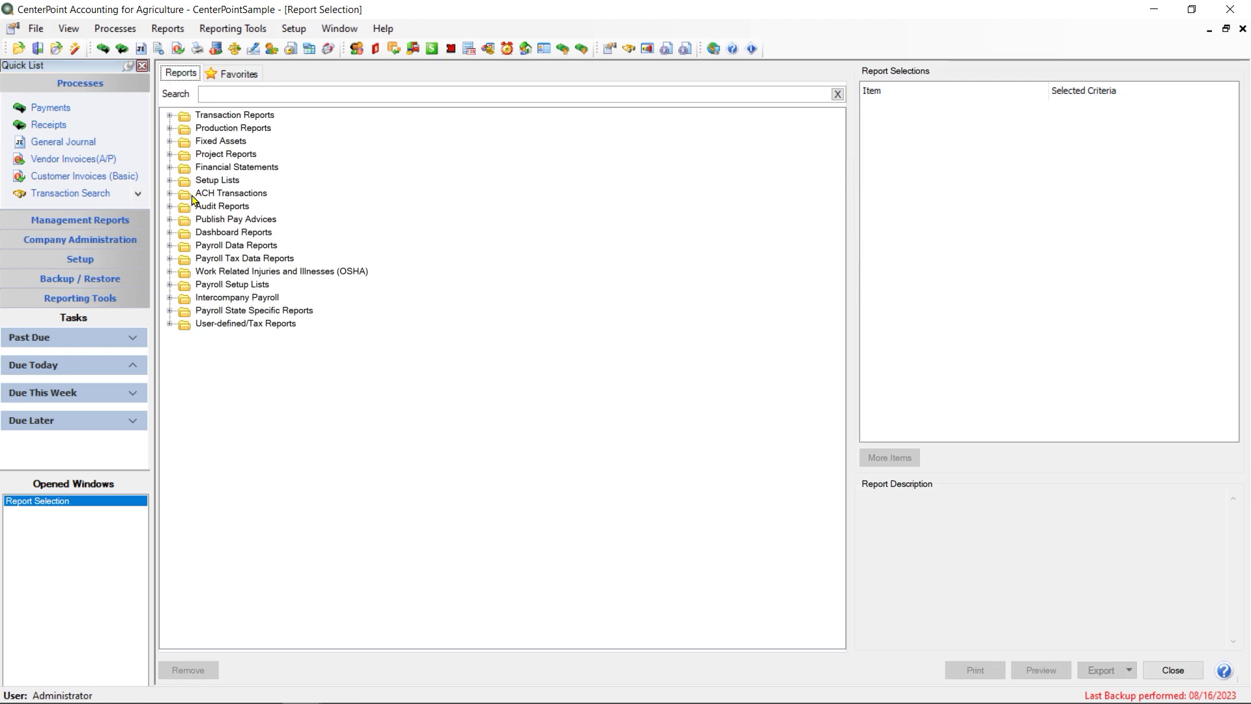
# Under Setup Lists > General, select the Users report, then User Defined Report Account Assignments, then Security Policies By User Group.
pyautogui.click(170, 180)
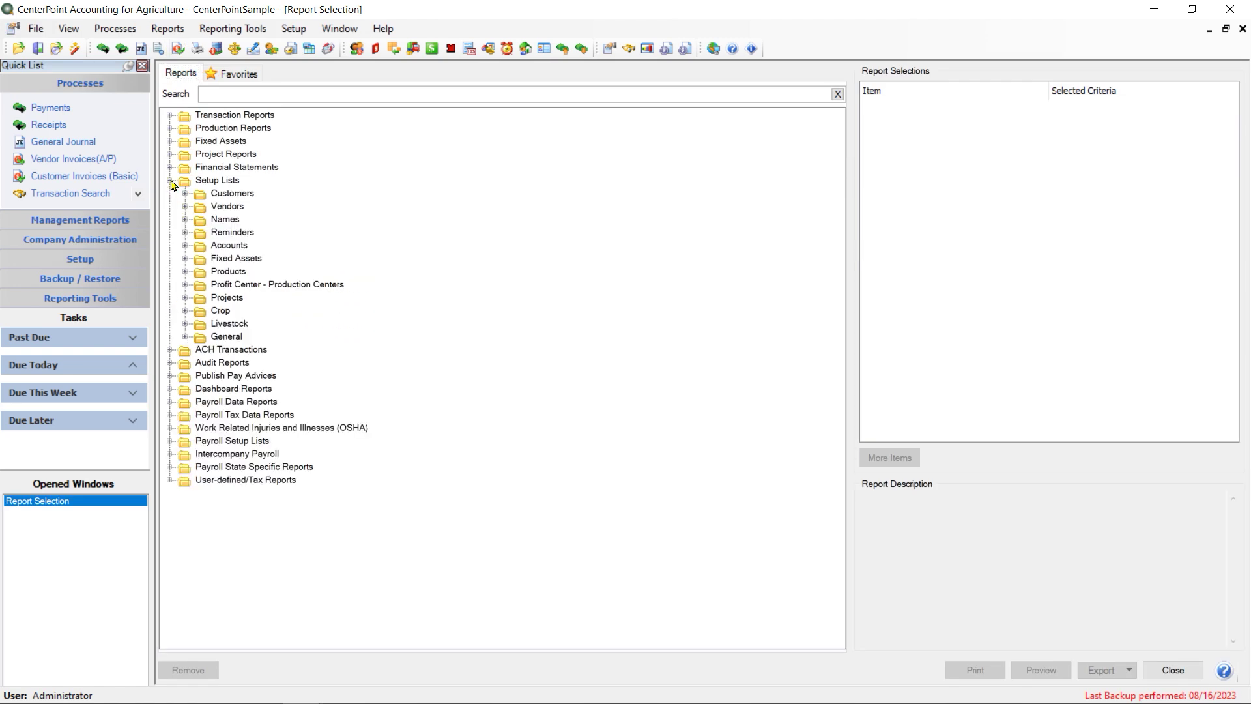
pyautogui.click(185, 338)
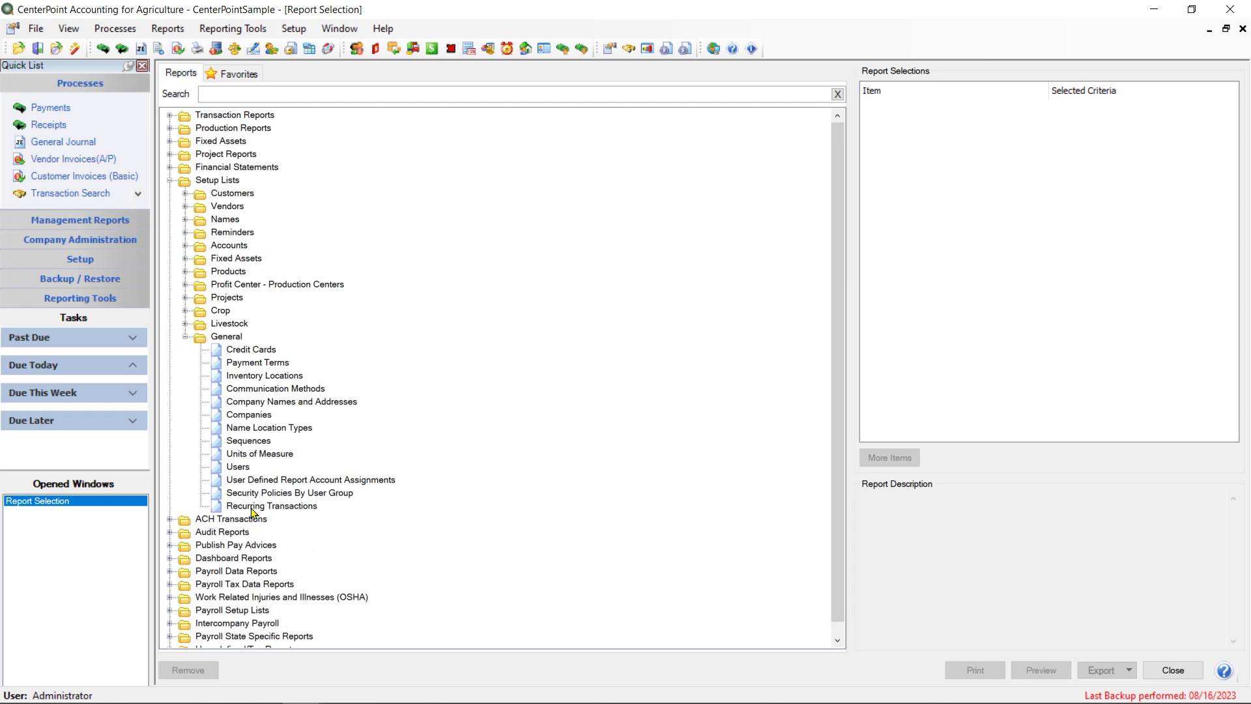
pyautogui.click(236, 468)
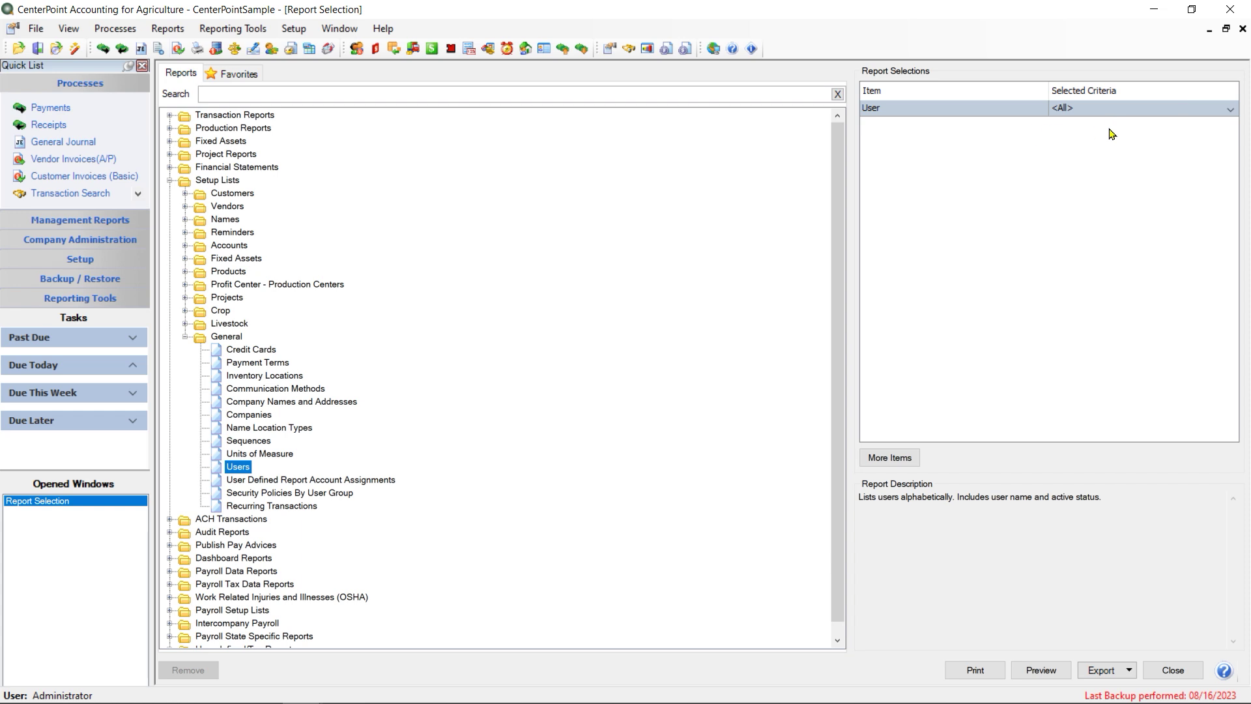
pyautogui.click(234, 481)
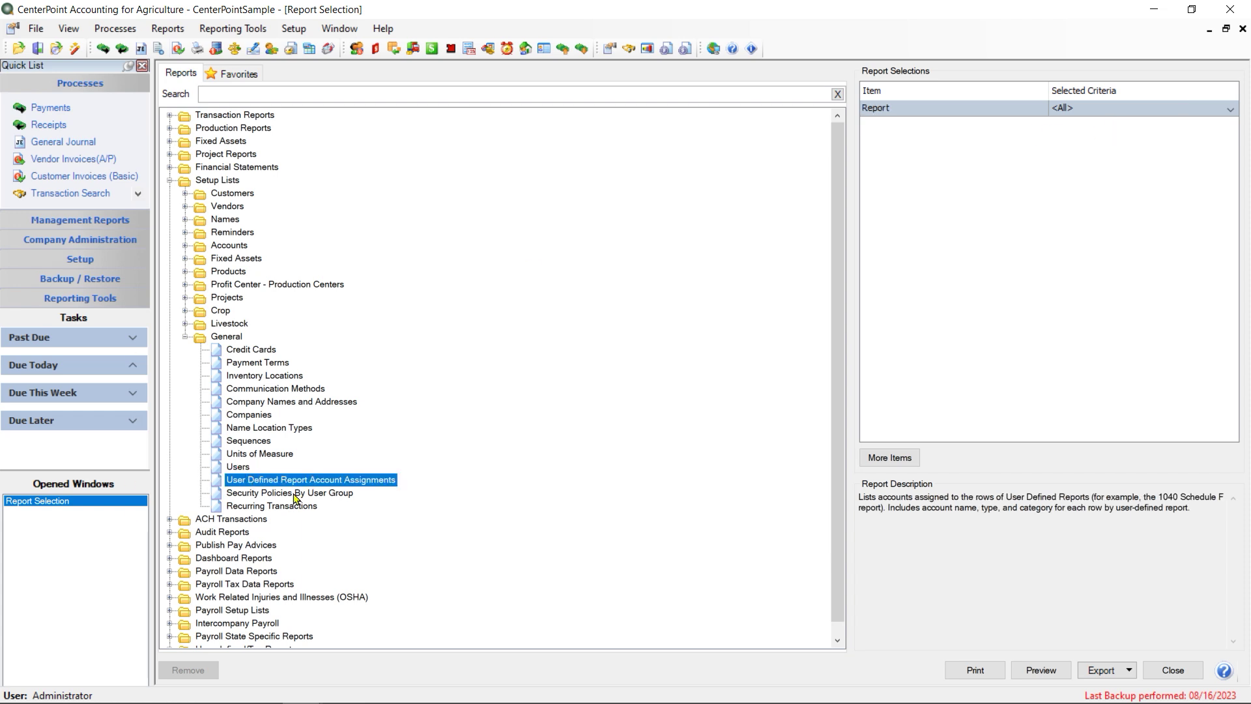
pyautogui.click(241, 494)
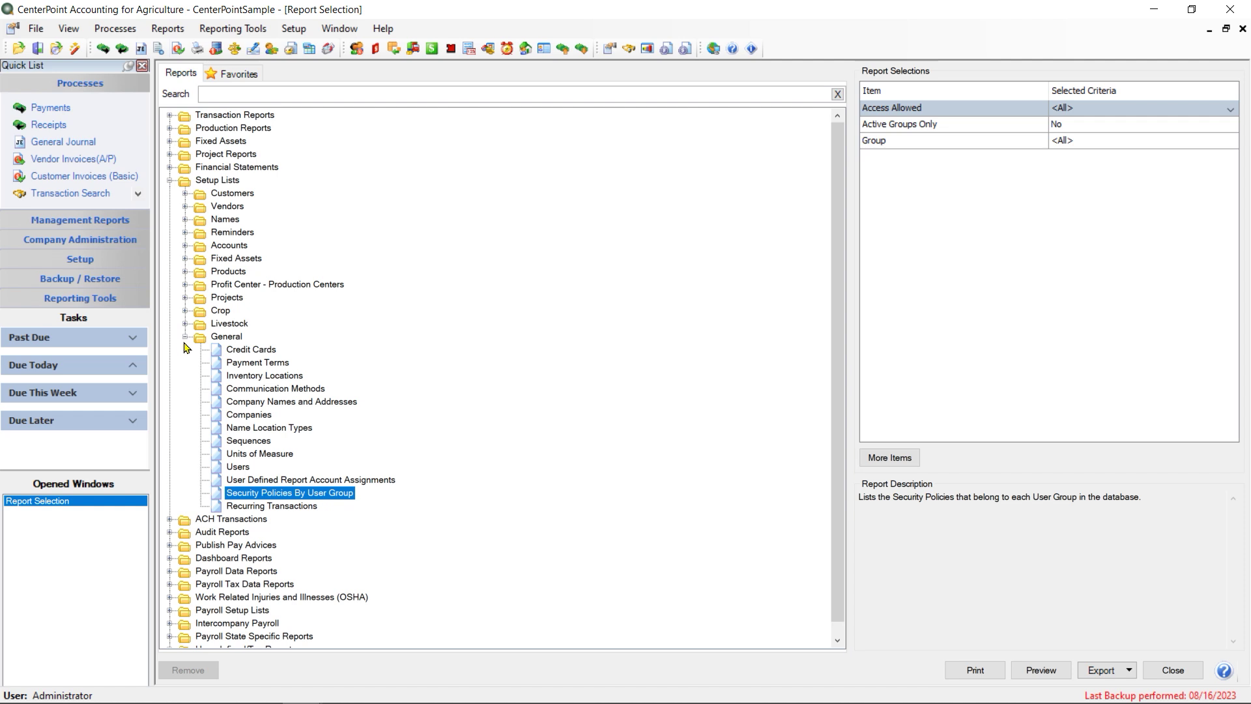
# In Audit Reports, select the Security Users By User Group report.
pyautogui.click(167, 535)
pyautogui.scroll(-2, 374, 547)
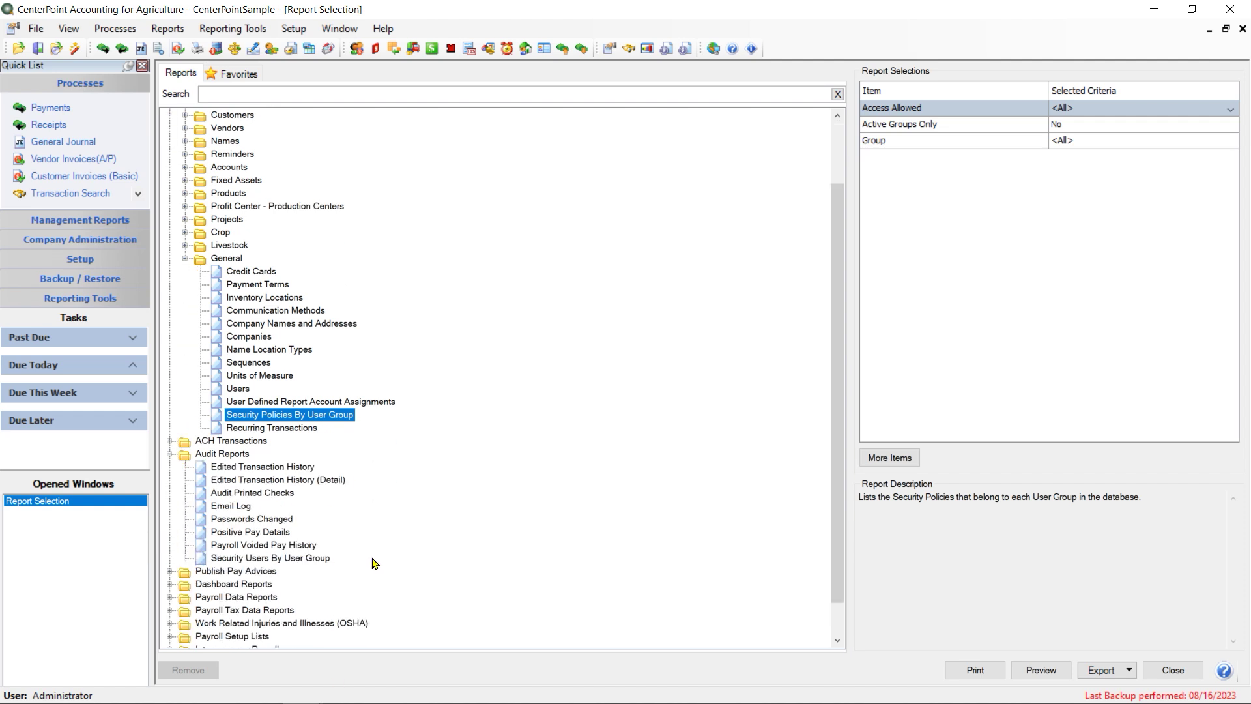
pyautogui.click(319, 559)
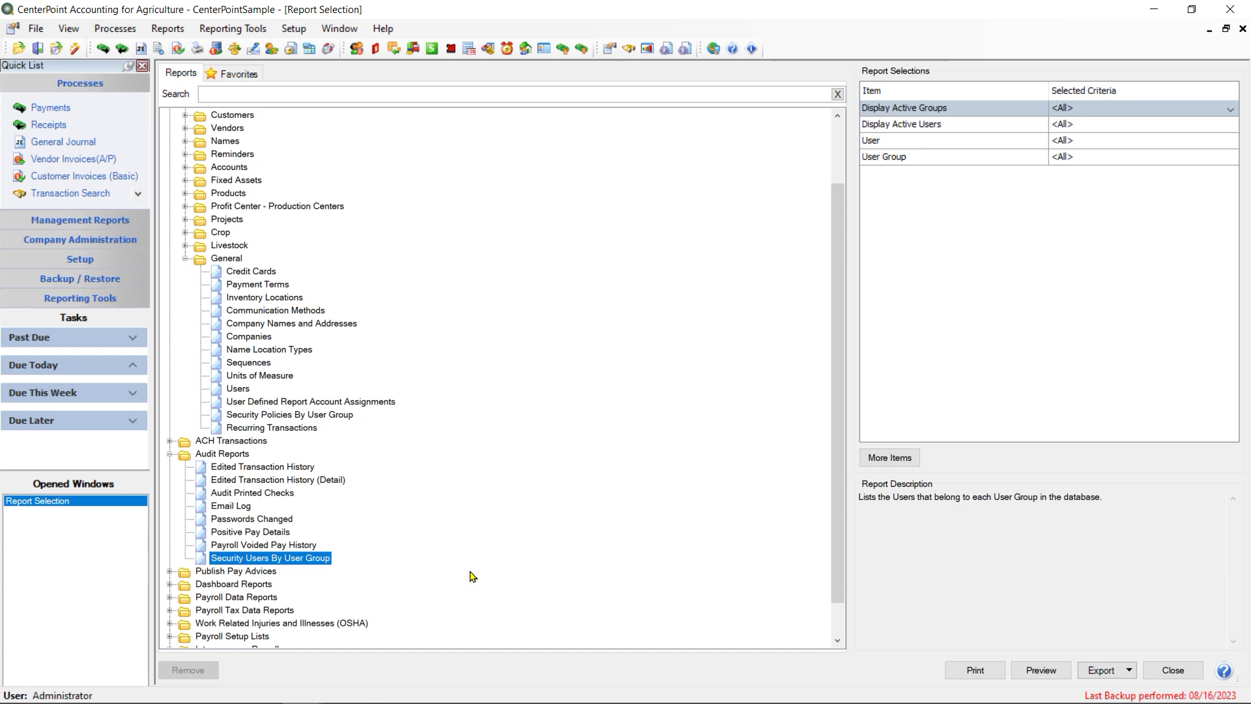